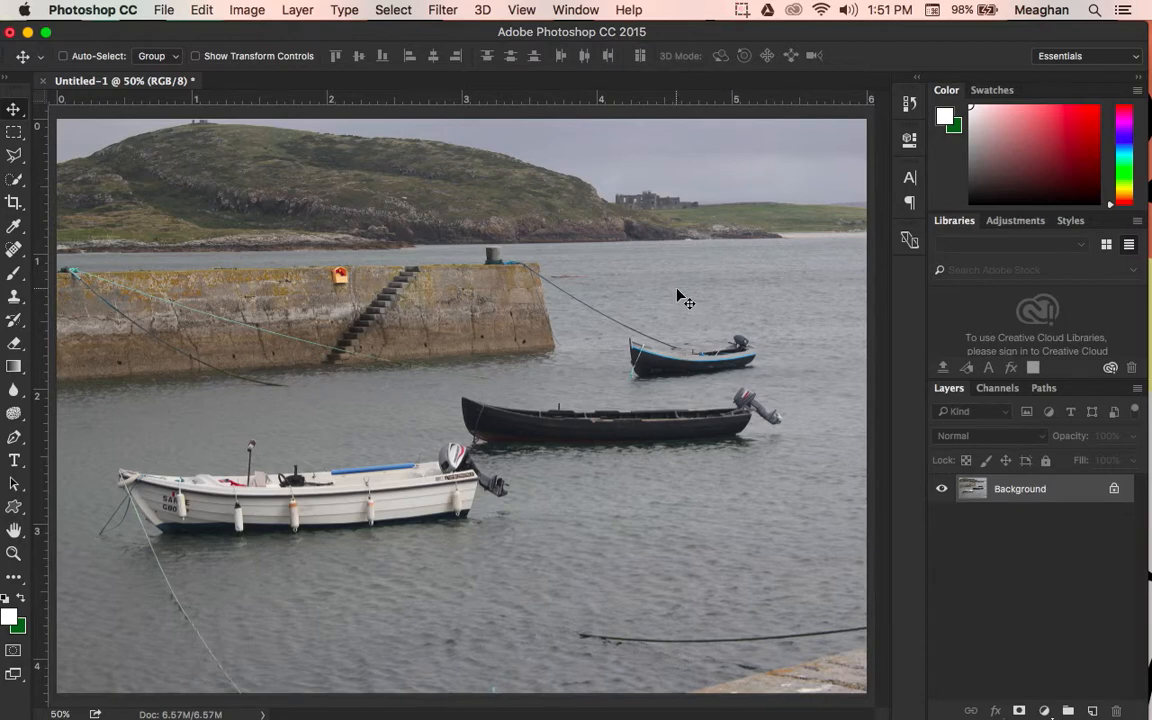
# Step: Check the image size with the dimensions in inches, reviewing the width, height and resolution
pyautogui.click(247, 10)
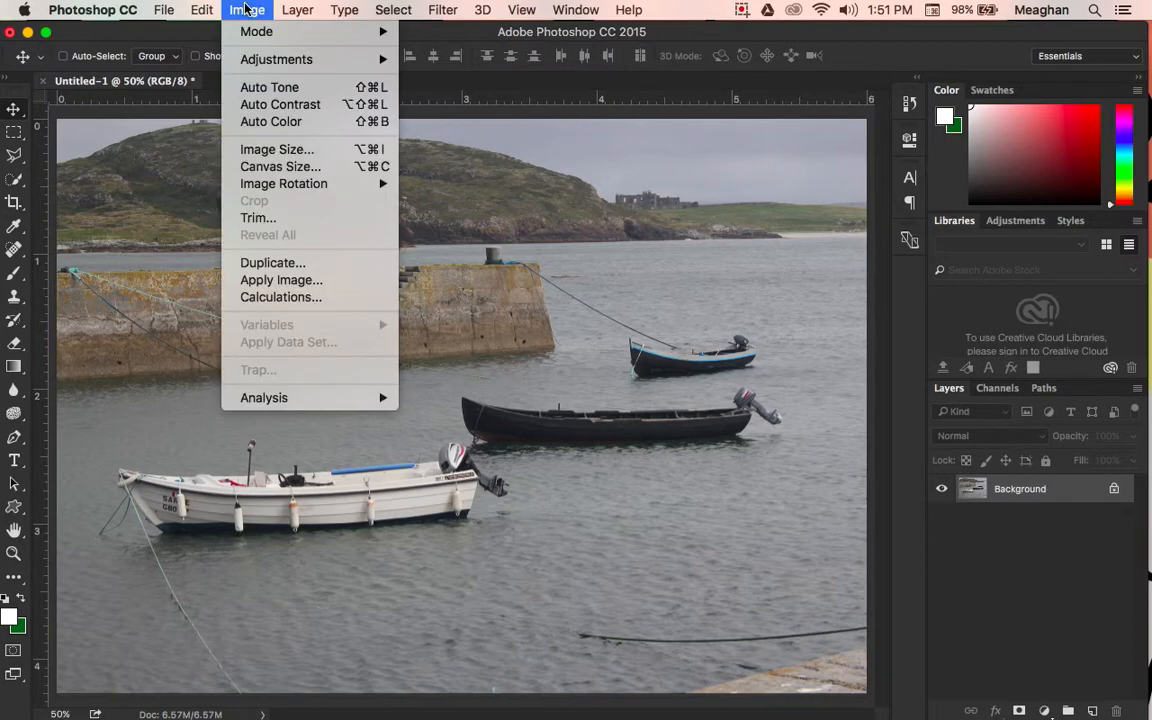
pyautogui.click(277, 149)
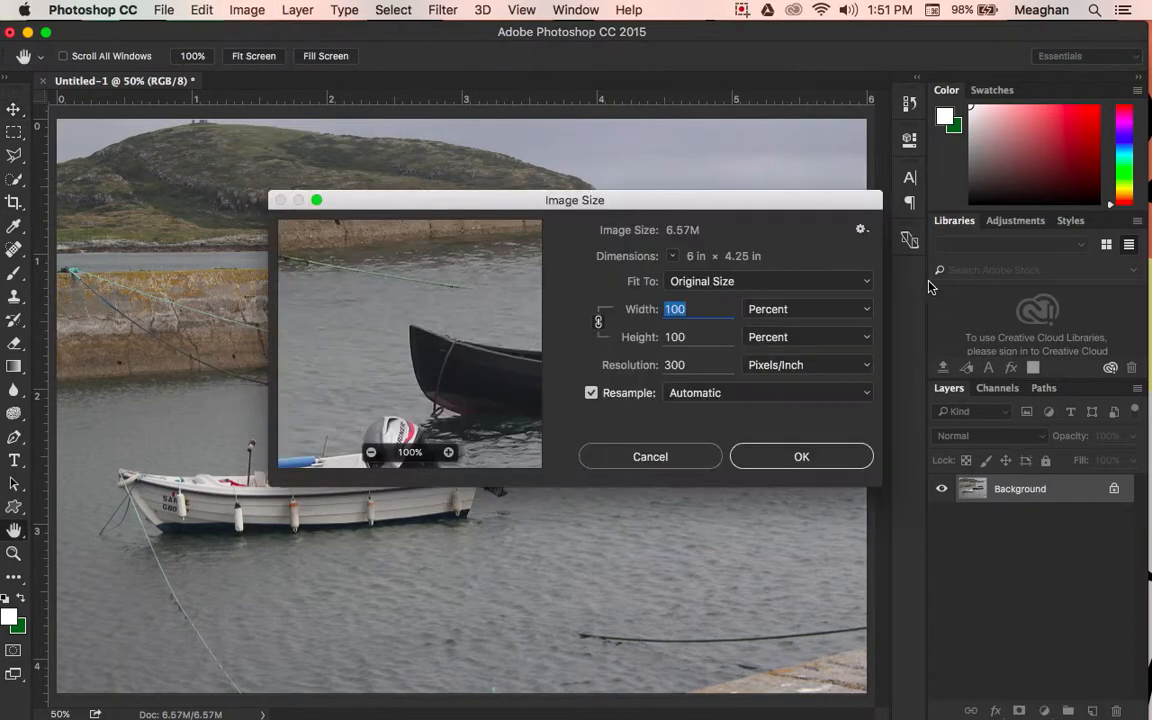
pyautogui.click(788, 314)
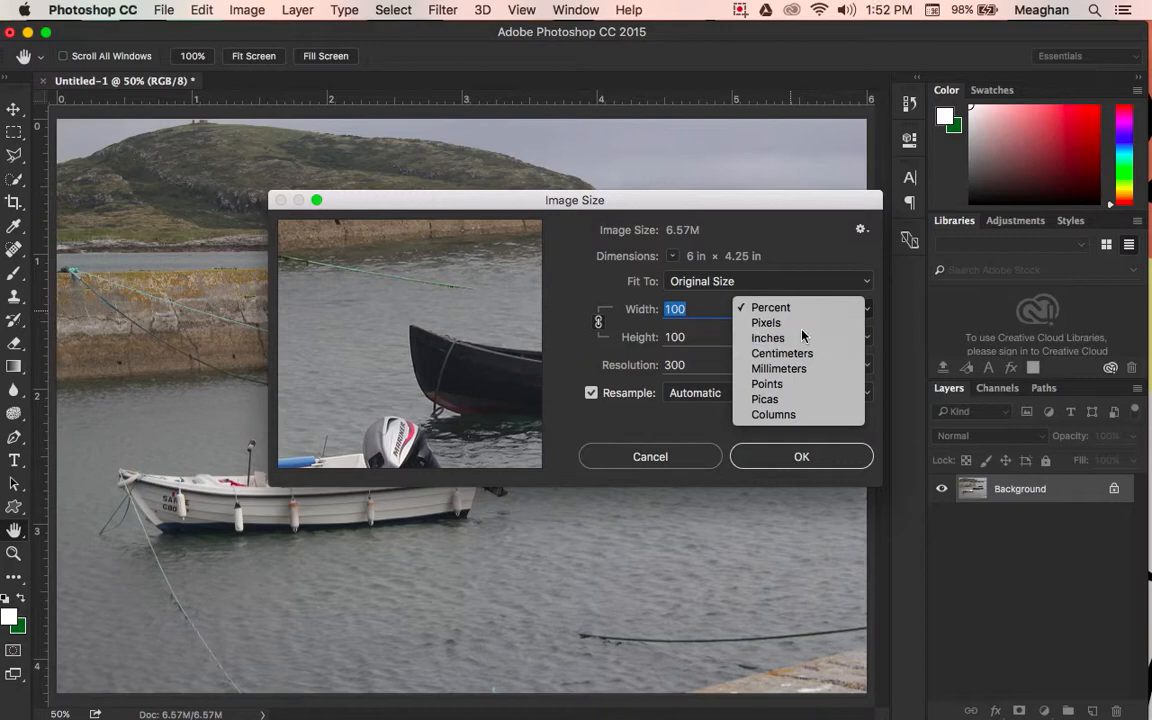
pyautogui.click(803, 337)
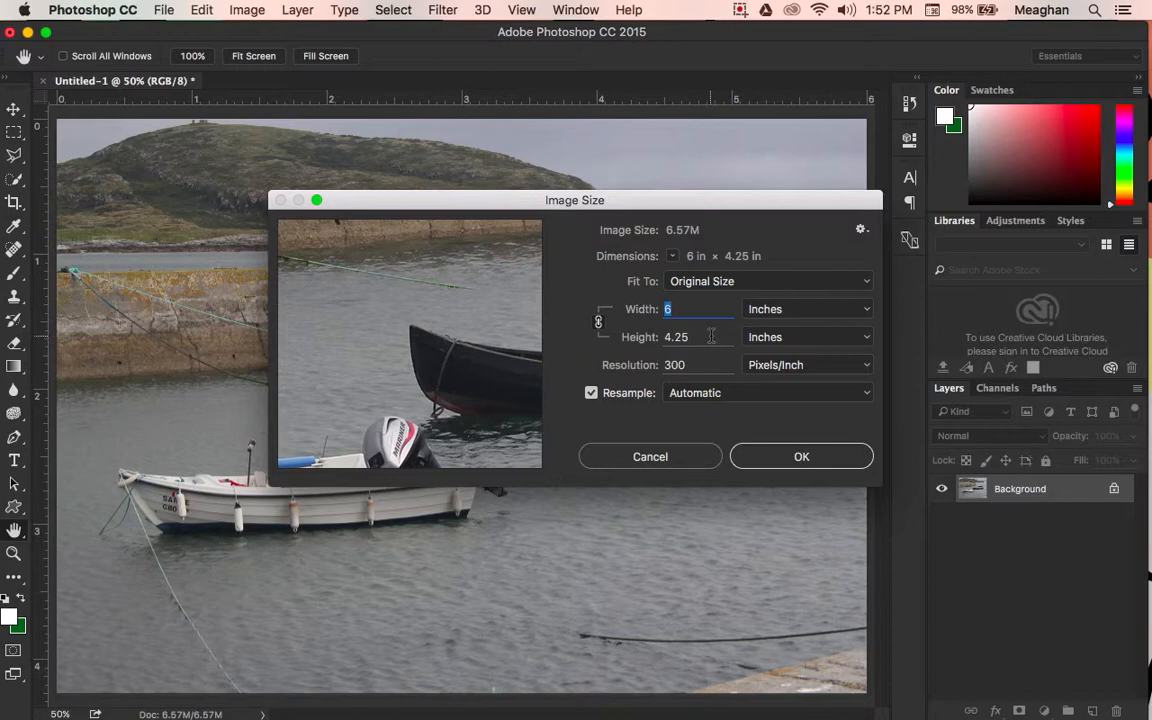
pyautogui.click(711, 337)
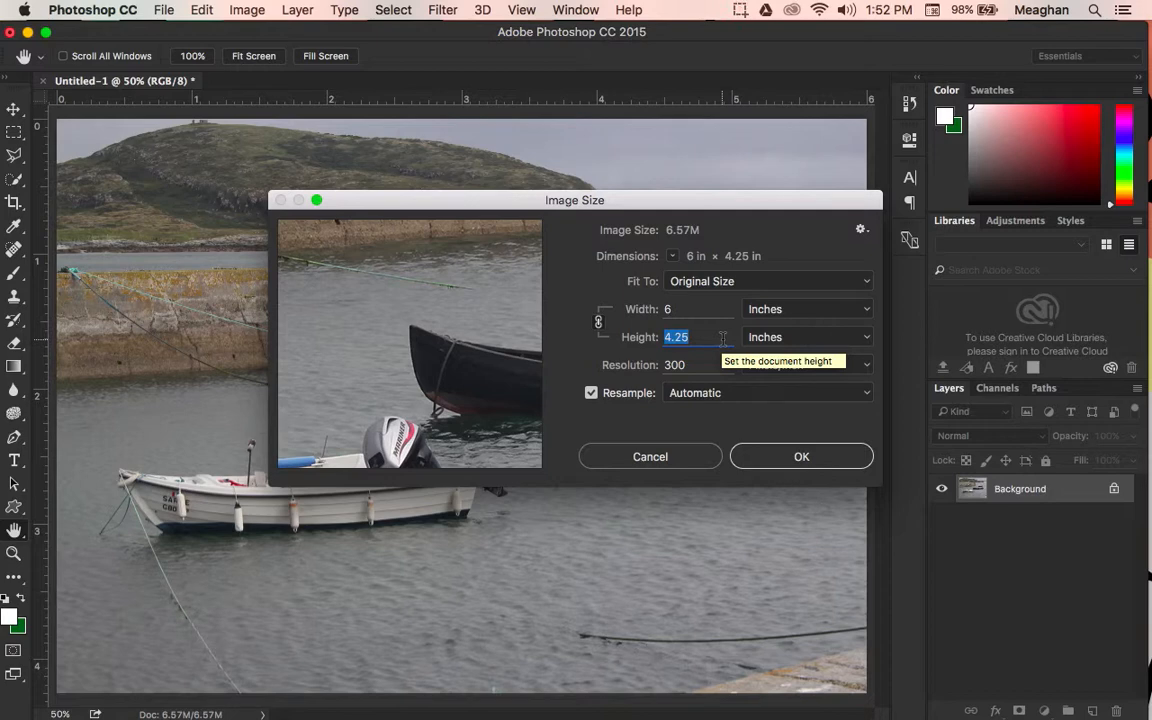
pyautogui.click(710, 365)
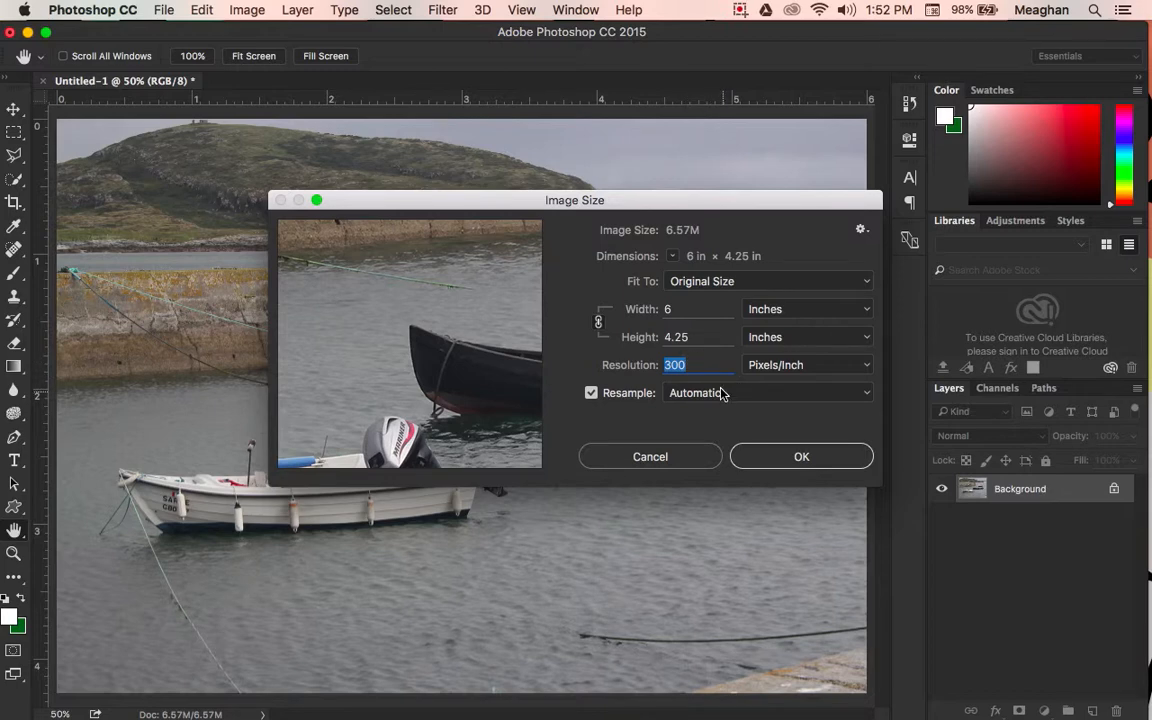
pyautogui.click(812, 461)
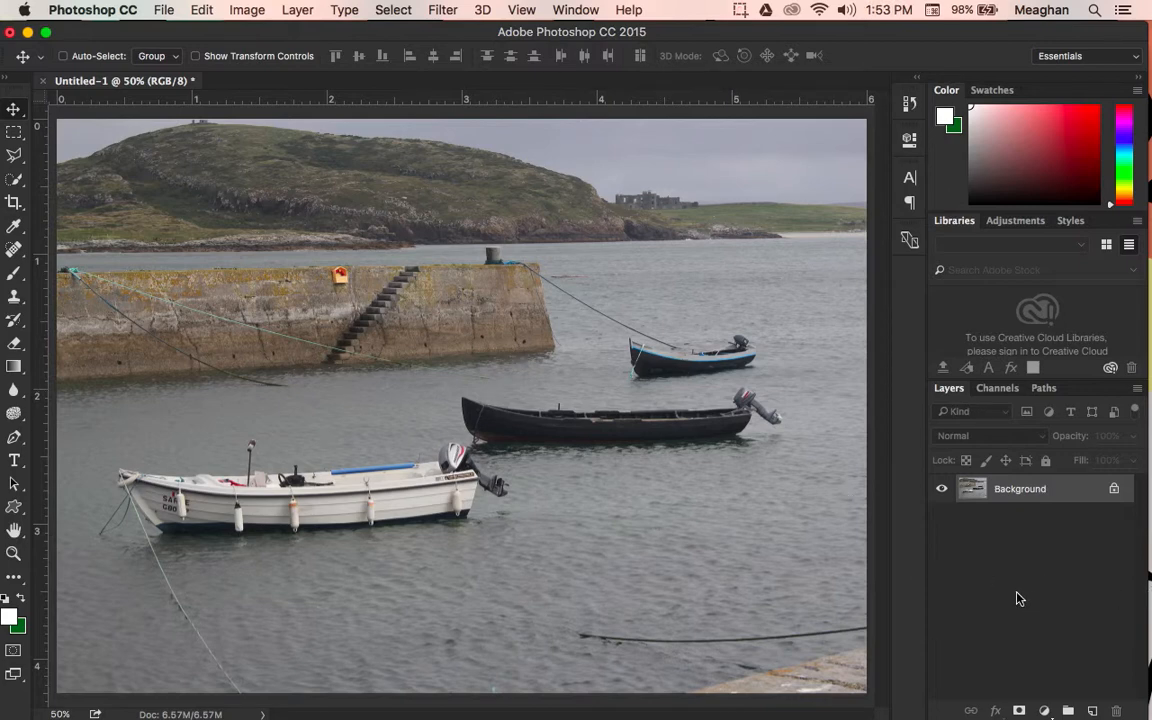
# Step: Duplicate the whole background image onto a new layer and rename that layer "Edited"
pyautogui.press('super+a')
pyautogui.press('super+j')
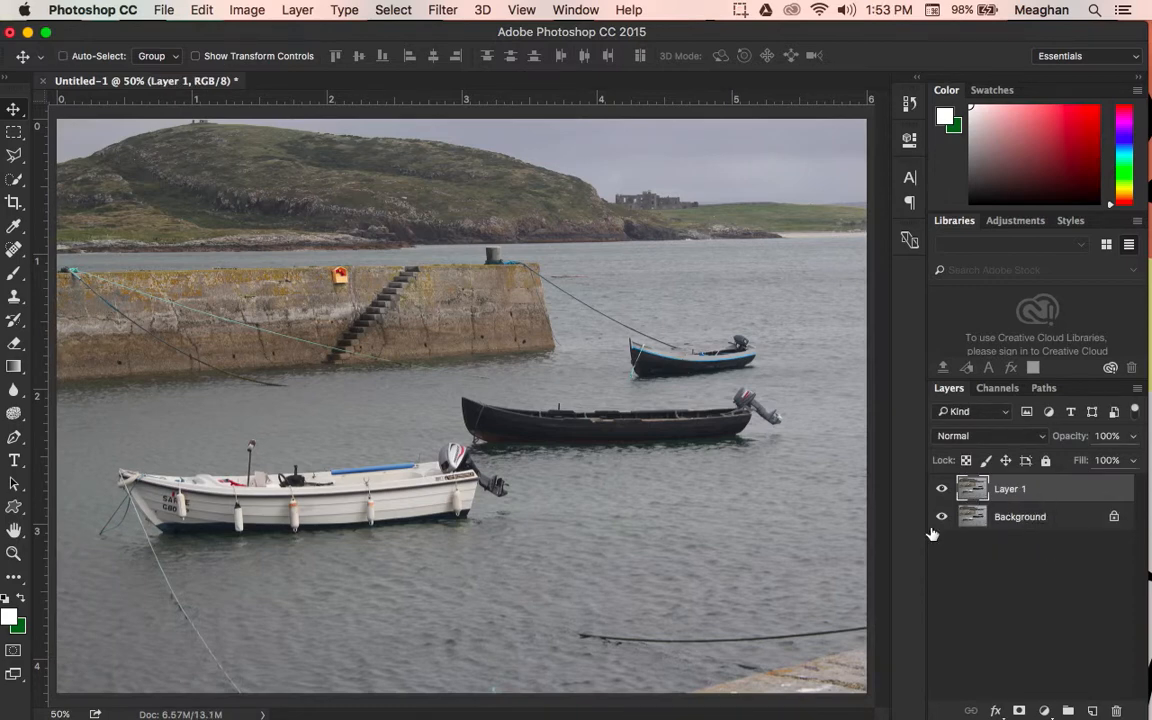
pyautogui.click(942, 489)
pyautogui.click(942, 489)
pyautogui.doubleClick(1003, 489)
pyautogui.write('Edited')
pyautogui.press('Return')
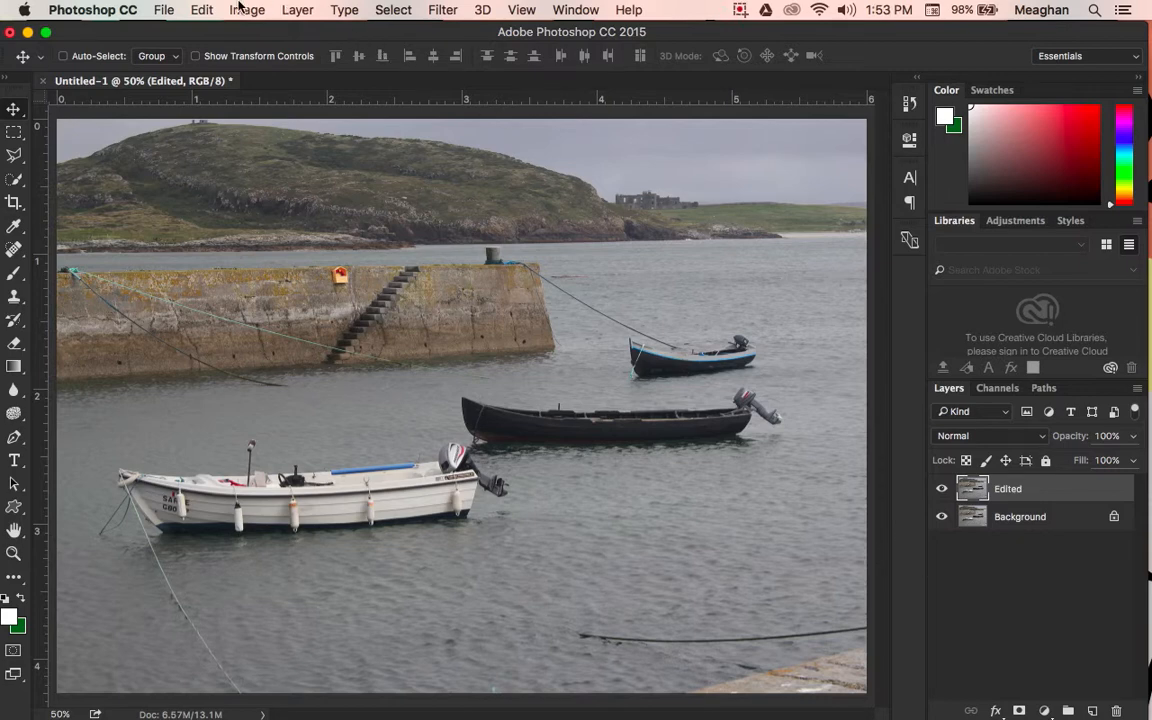
# Step: Apply Levels to the Edited layer with black input 19, white input 225 and slightly shifted midtones, and compare it with the original
pyautogui.click(232, 9)
pyautogui.moveTo(289, 62)
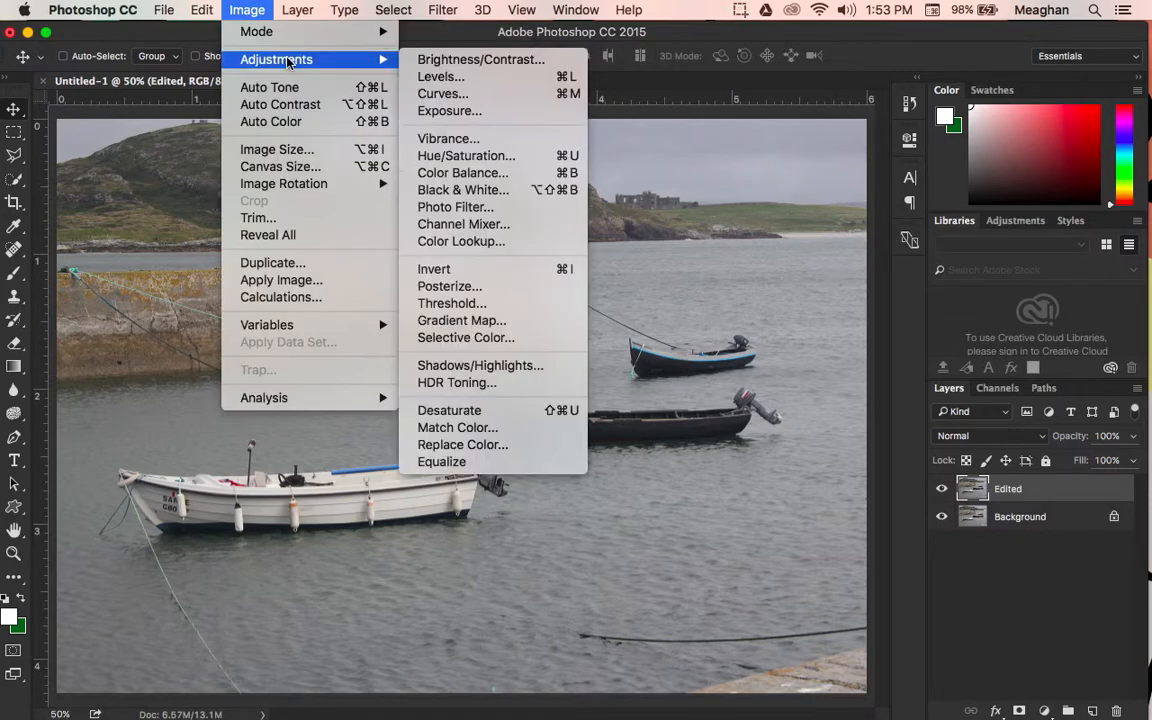
pyautogui.click(520, 77)
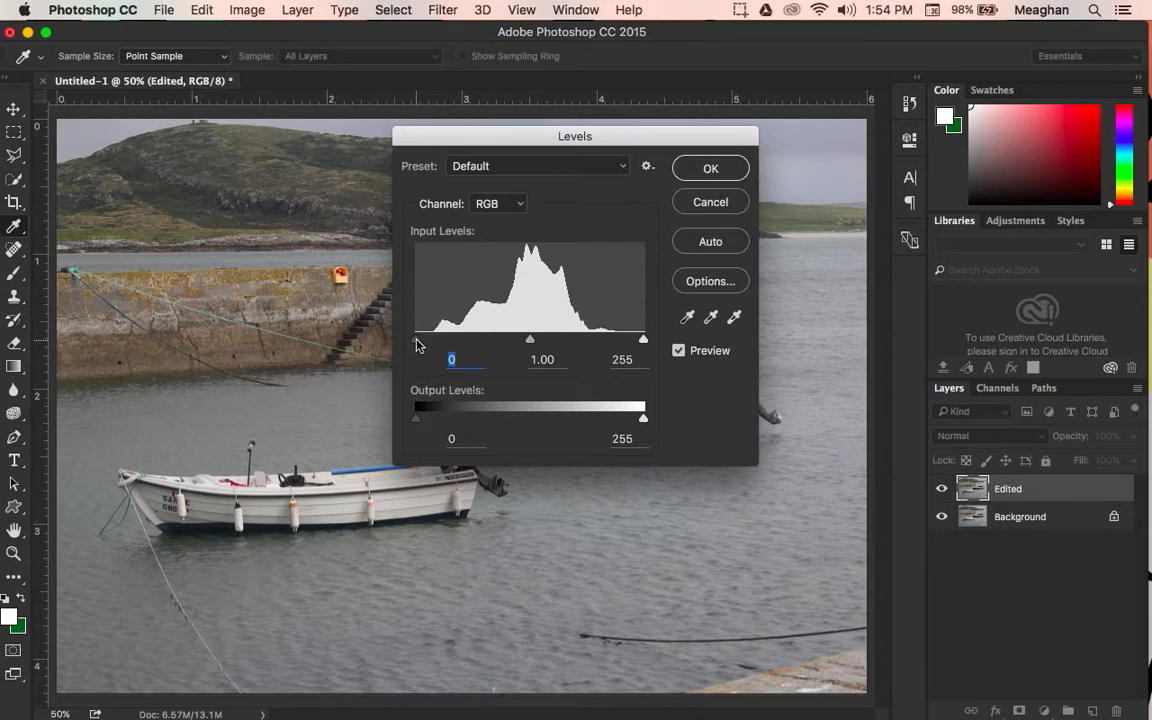
pyautogui.moveTo(417, 345); pyautogui.dragTo(433, 341)
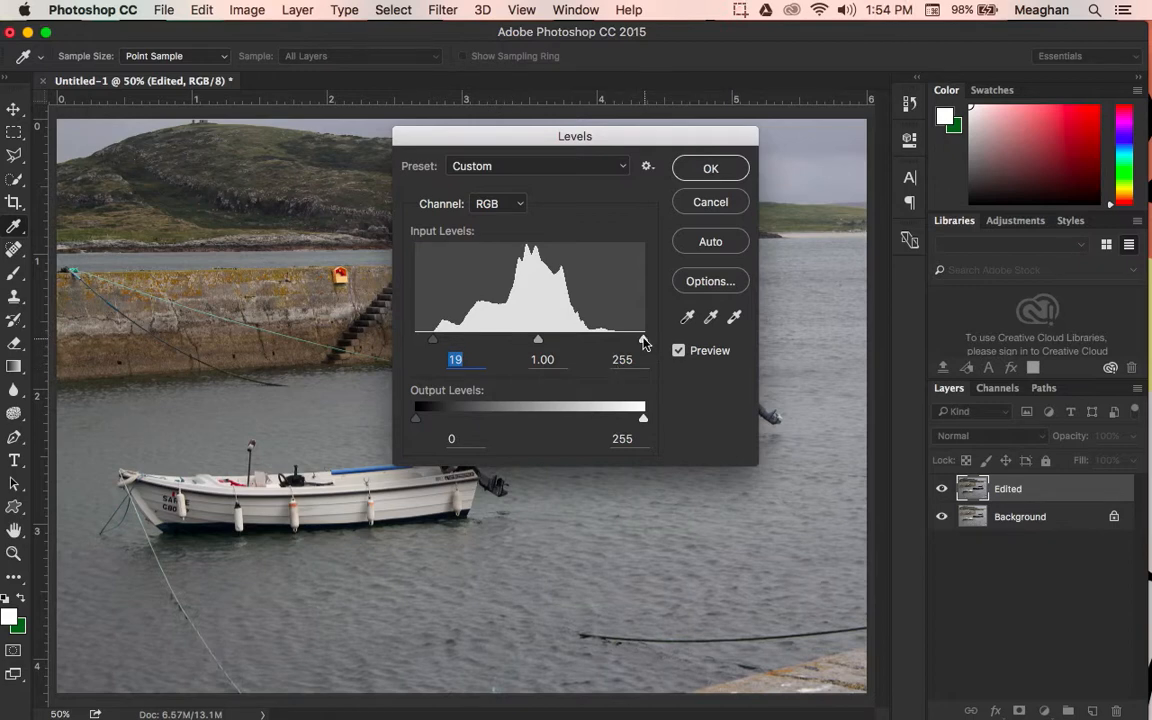
pyautogui.moveTo(643, 341); pyautogui.dragTo(616, 344)
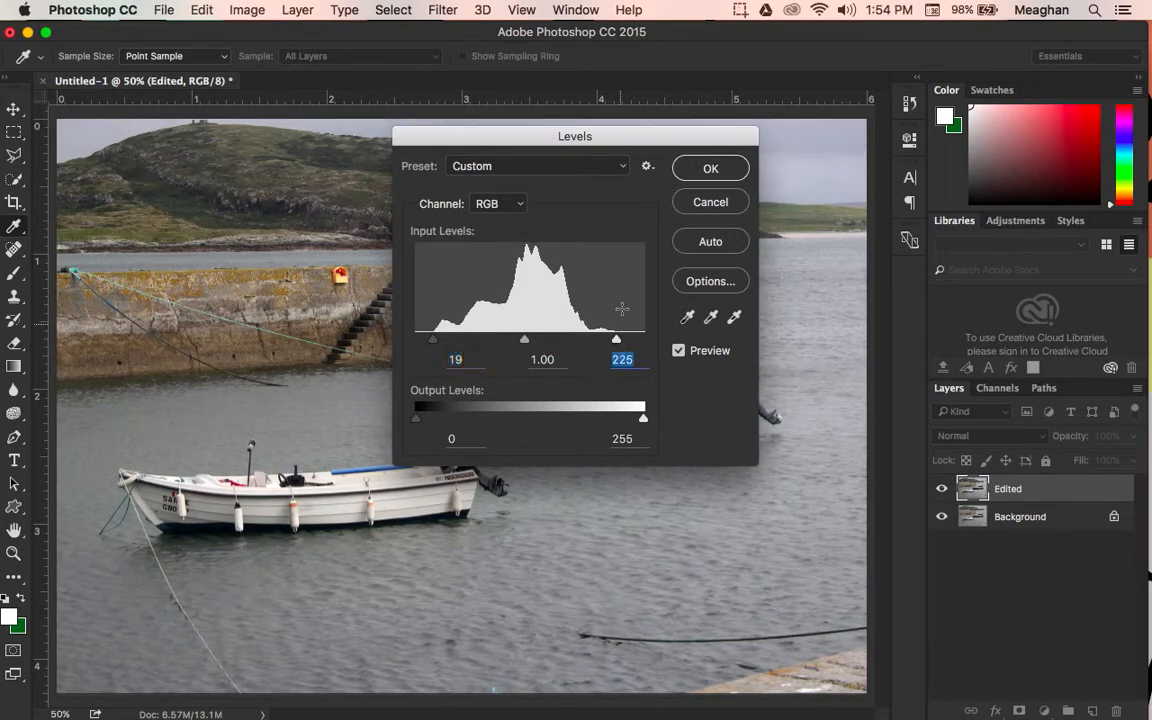
pyautogui.moveTo(545, 139); pyautogui.dragTo(891, 170)
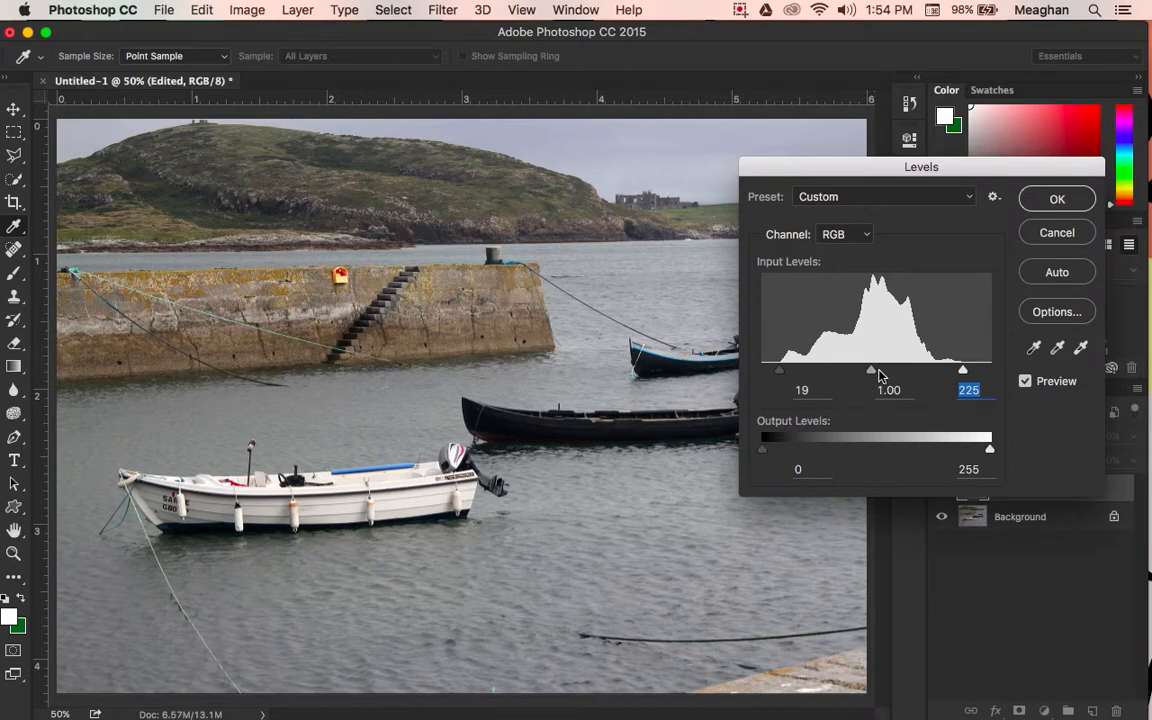
pyautogui.moveTo(870, 376)
pyautogui.mouseDown()
pyautogui.moveTo(855, 374)
pyautogui.moveTo(885, 375)
pyautogui.moveTo(874, 374)
pyautogui.mouseUp()
pyautogui.click(1068, 199)
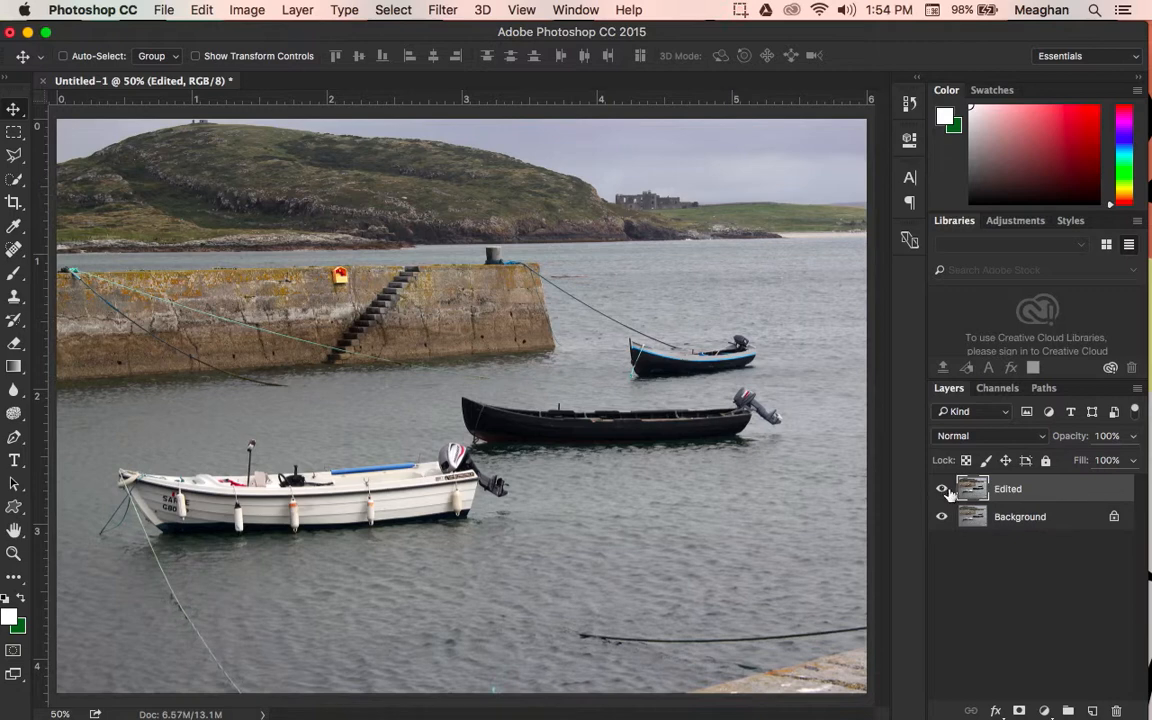
pyautogui.click(944, 490)
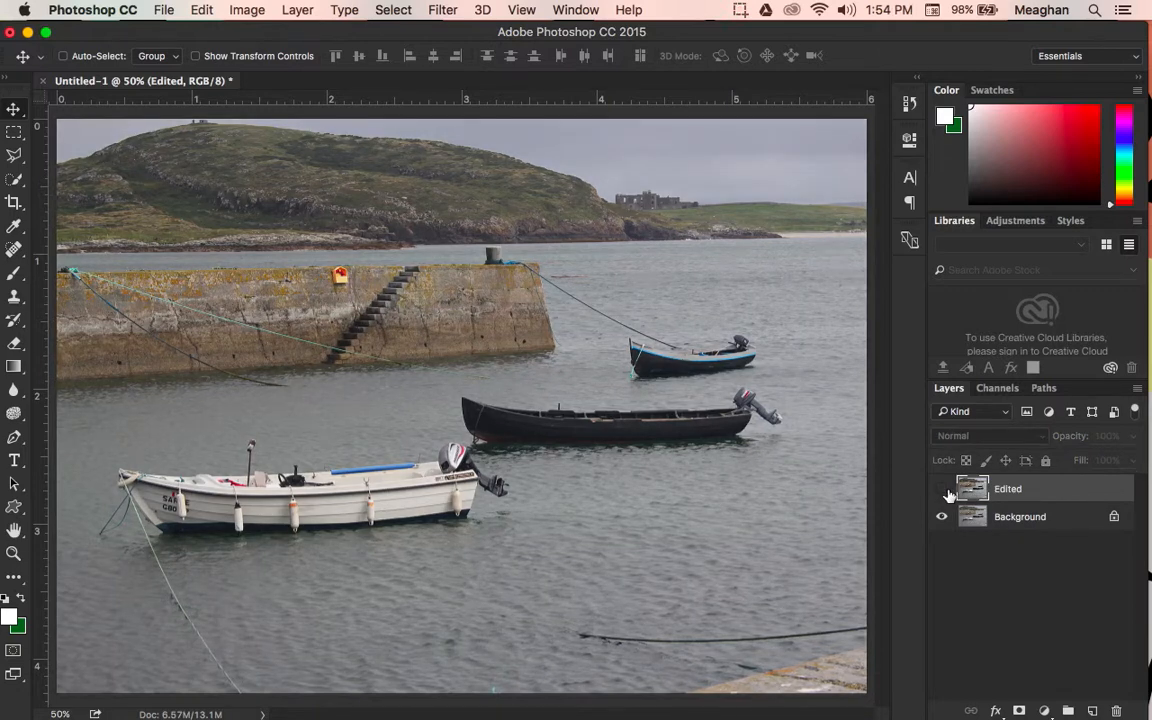
pyautogui.click(943, 490)
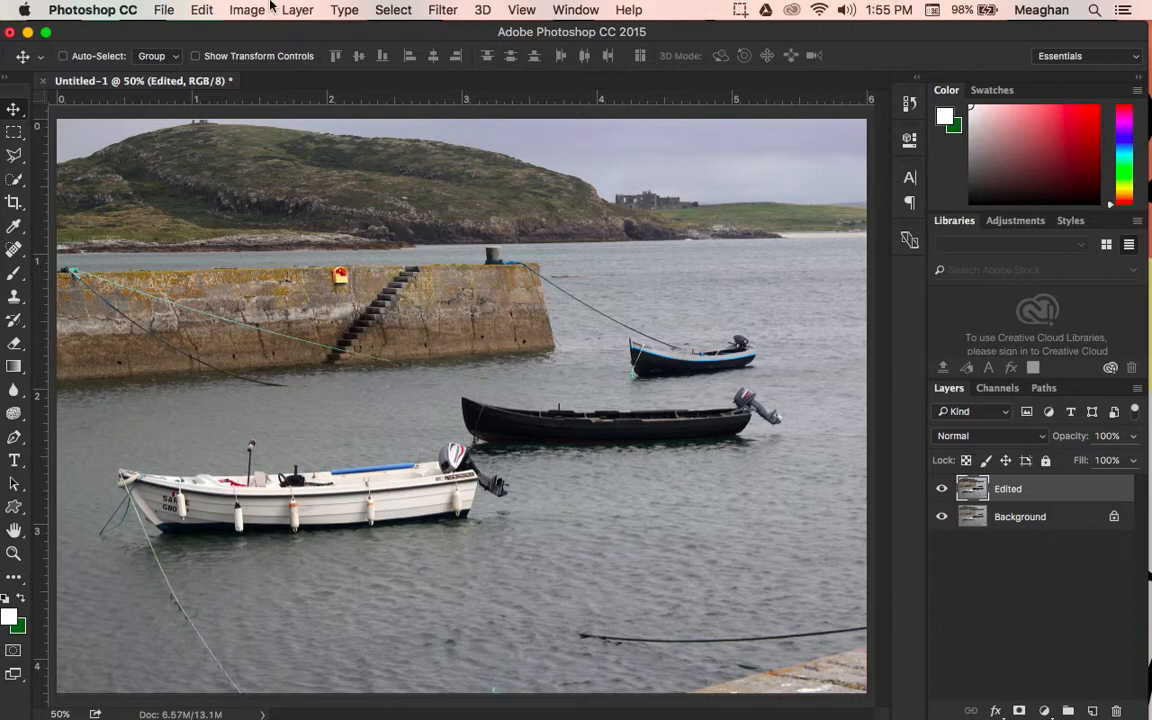
# Step: Open the Hue/Saturation adjustment for the Edited layer
pyautogui.click(226, 11)
pyautogui.moveTo(288, 65)
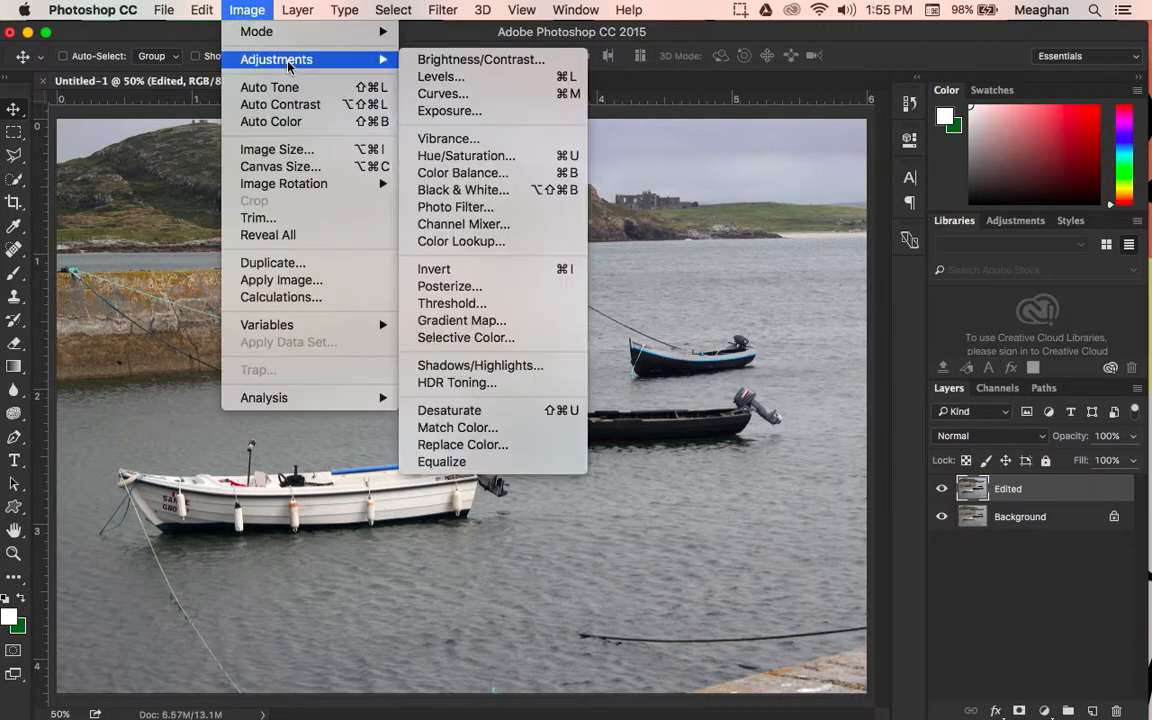
pyautogui.click(527, 158)
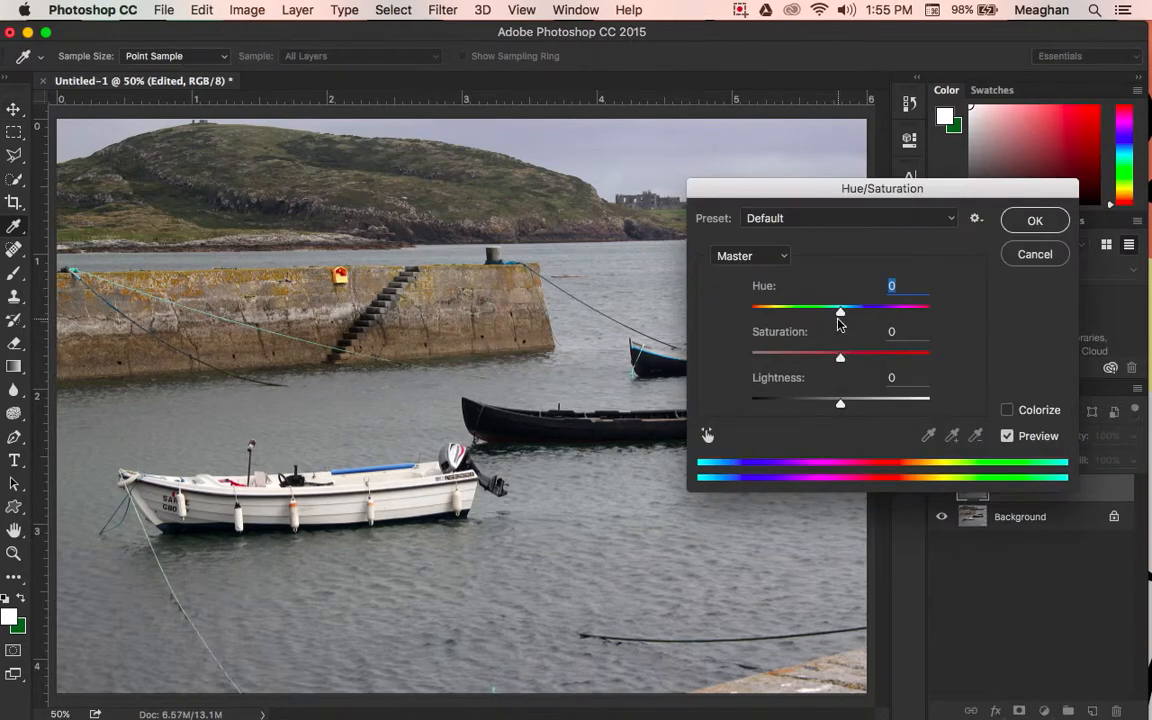
# Step: Try a master hue of -57 and saturation up to +100, resetting each to 0
pyautogui.moveTo(841, 313); pyautogui.dragTo(797, 360)
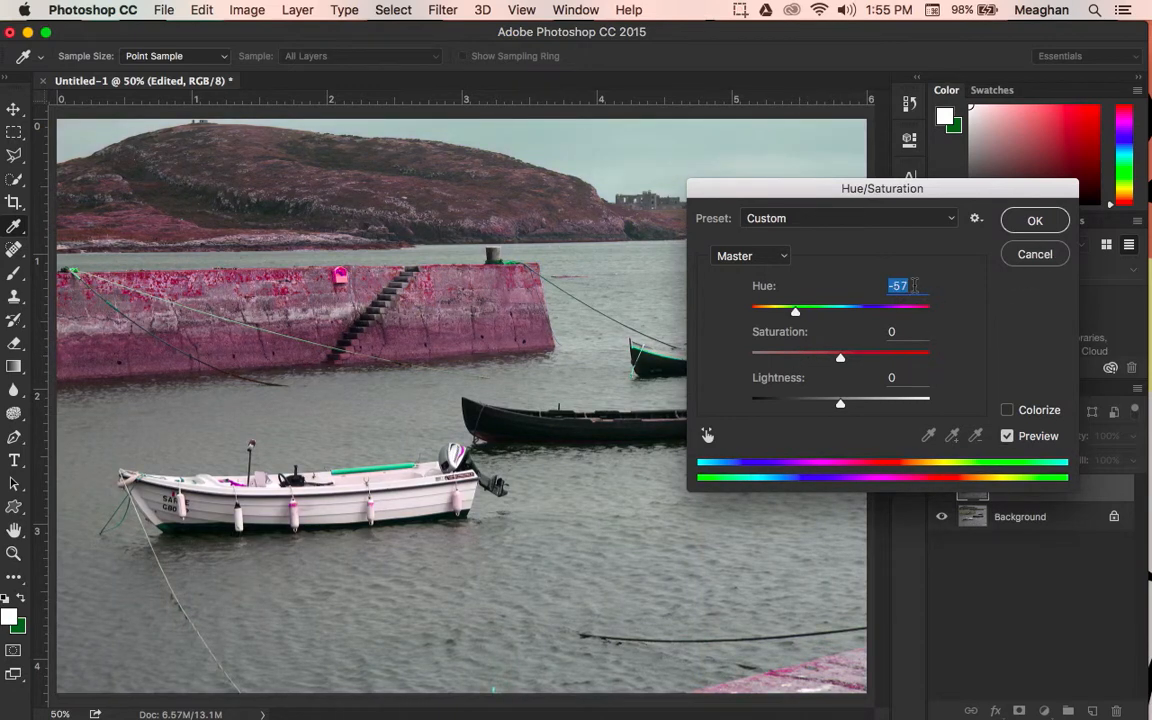
pyautogui.write('0')
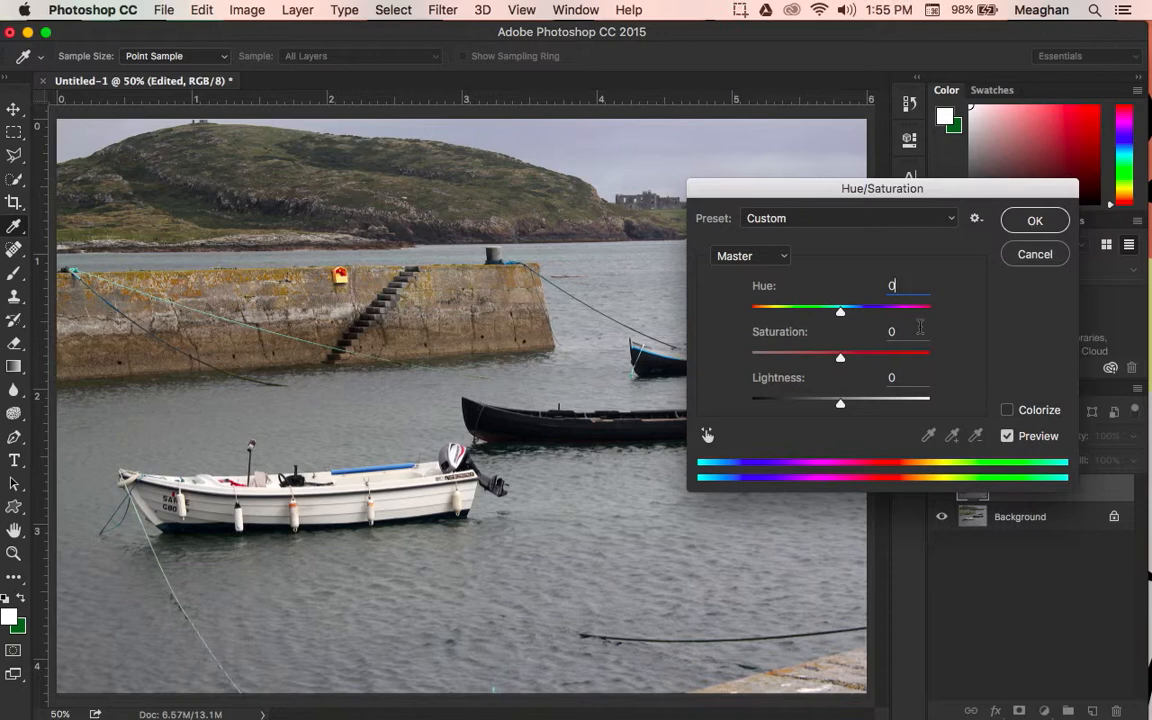
pyautogui.moveTo(838, 360); pyautogui.dragTo(862, 362)
pyautogui.moveTo(867, 363); pyautogui.dragTo(988, 341)
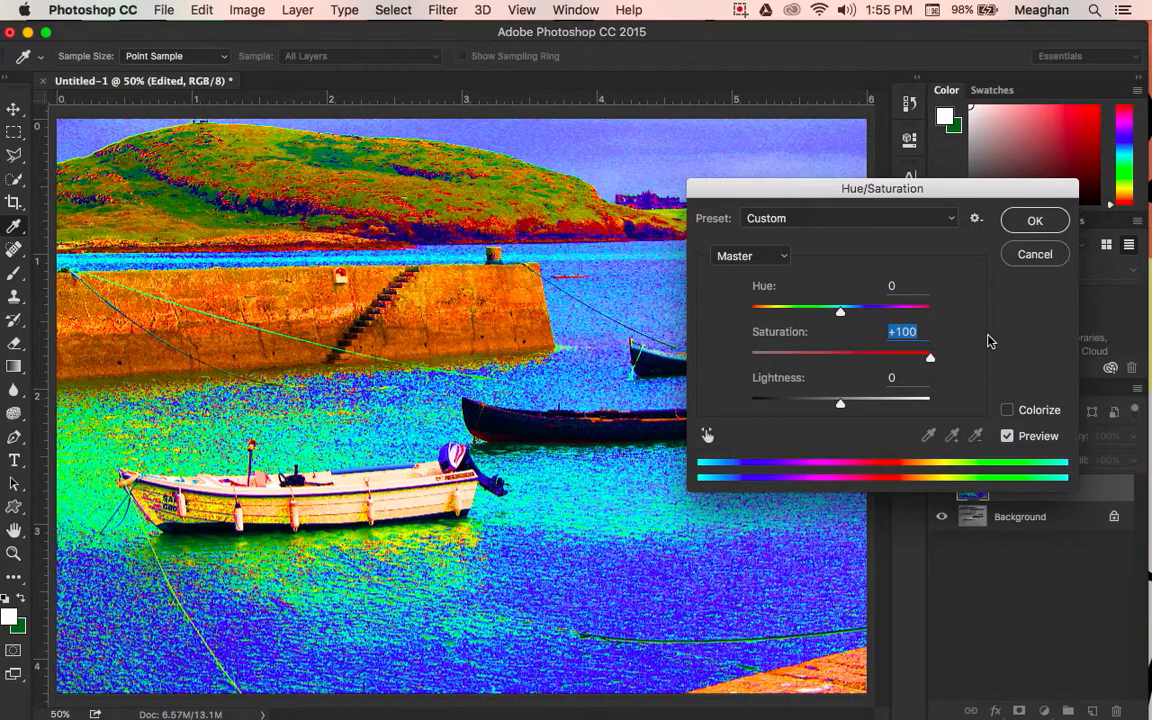
pyautogui.hotkey('shift', 'Down')
pyautogui.hotkey('shift', 'Down')
pyautogui.hotkey('shift', 'Down')
pyautogui.hotkey('shift', 'Down')
pyautogui.hotkey('shift', 'Down')
pyautogui.hotkey('shift', 'Down')
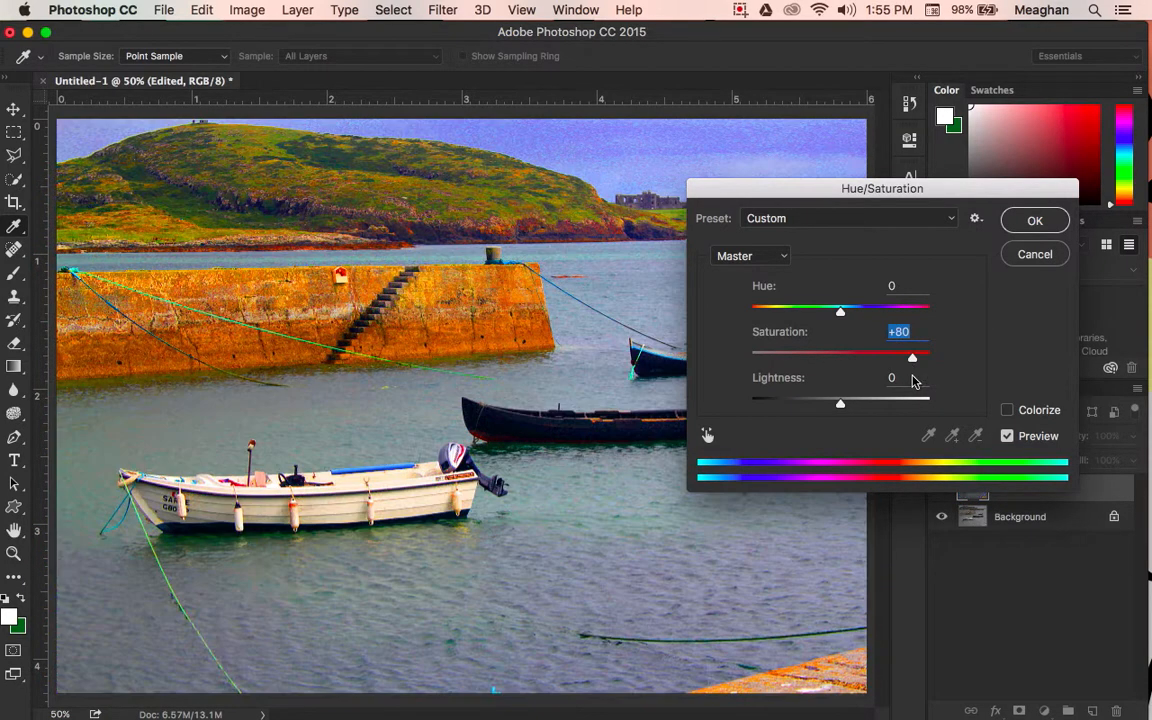
pyautogui.write('0')
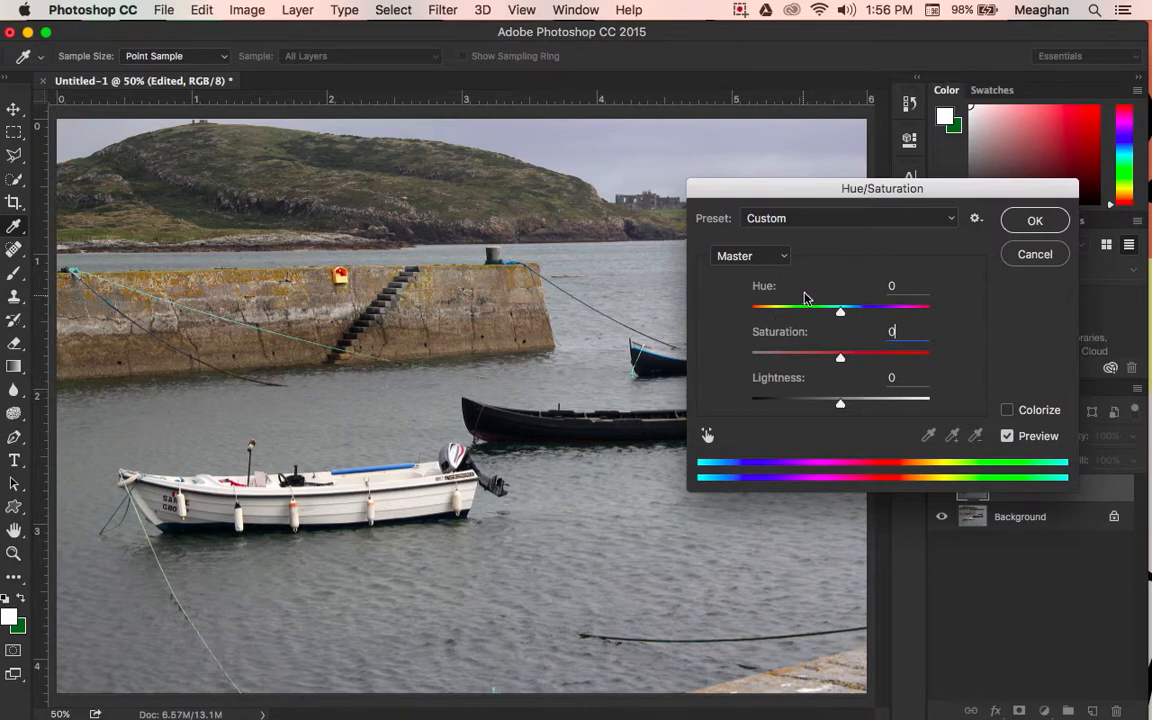
# Step: Raise the saturation of the Greens to +17 and moderately increase that of the Yellows, and apply the adjustment
pyautogui.click(781, 258)
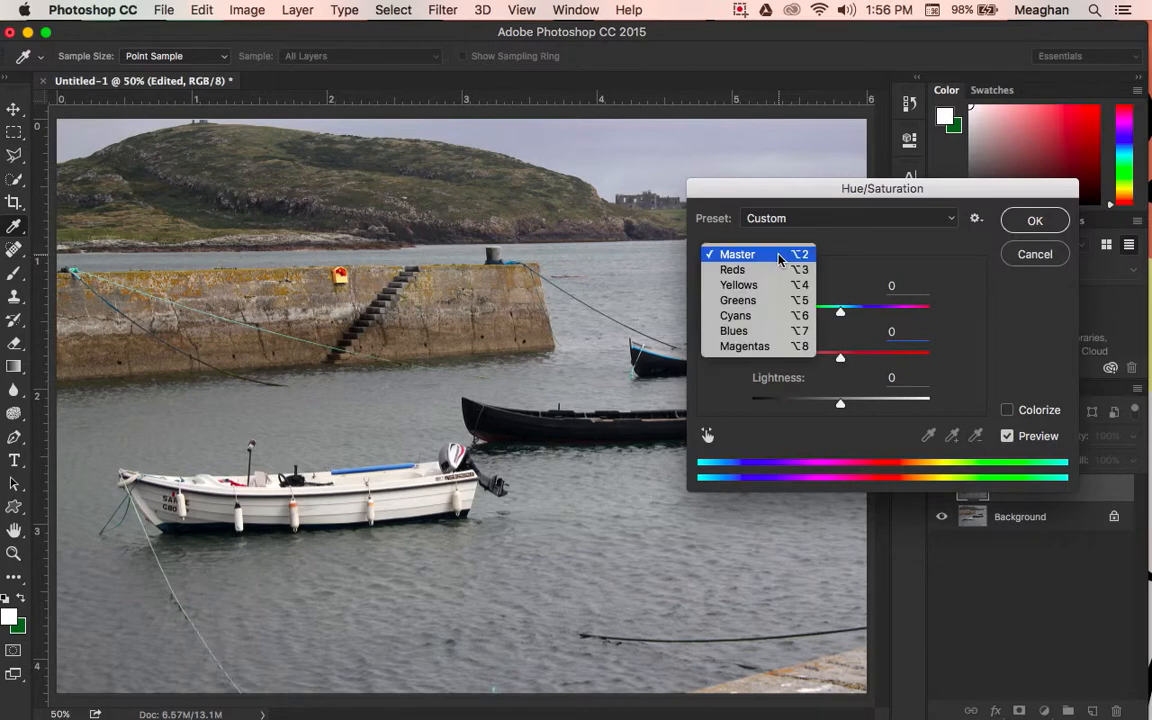
pyautogui.click(736, 300)
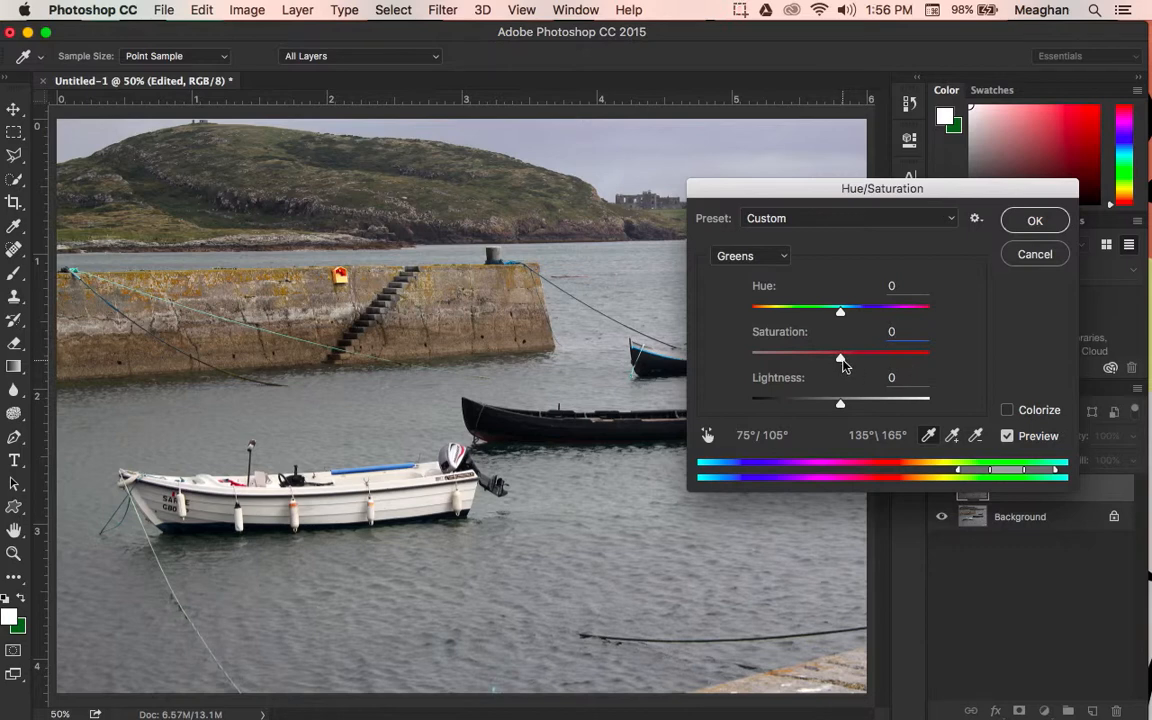
pyautogui.moveTo(842, 362); pyautogui.dragTo(857, 362)
pyautogui.moveTo(857, 362); pyautogui.dragTo(855, 362)
pyautogui.click(784, 257)
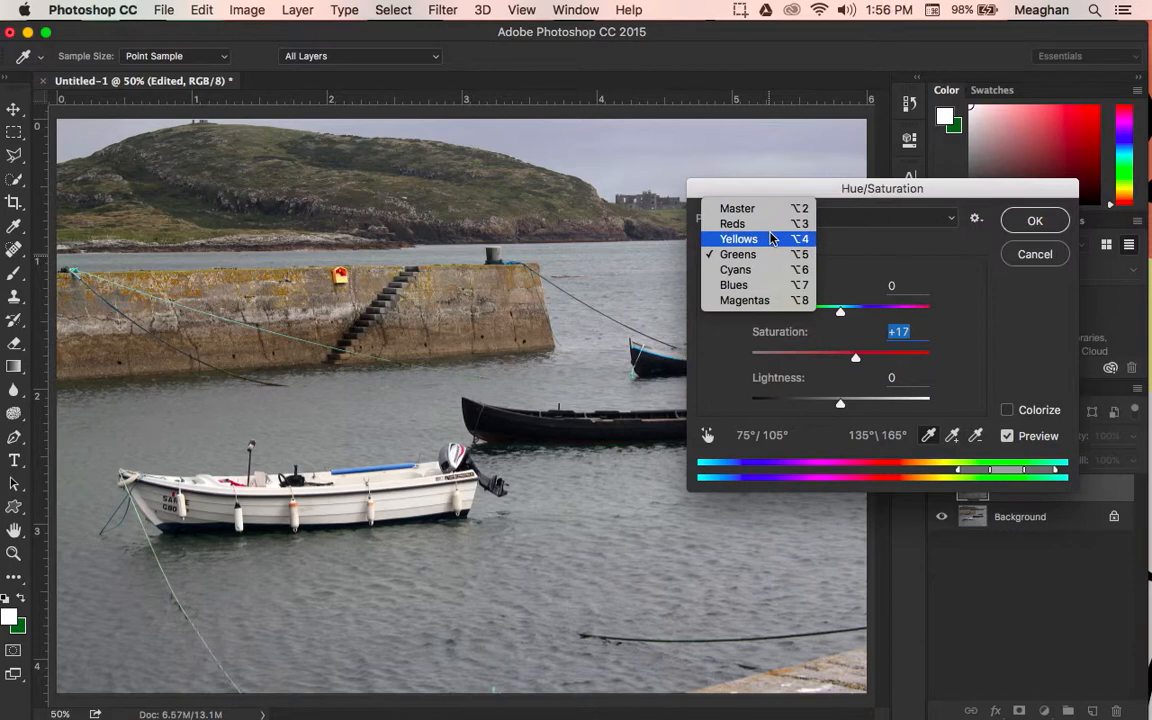
pyautogui.click(771, 238)
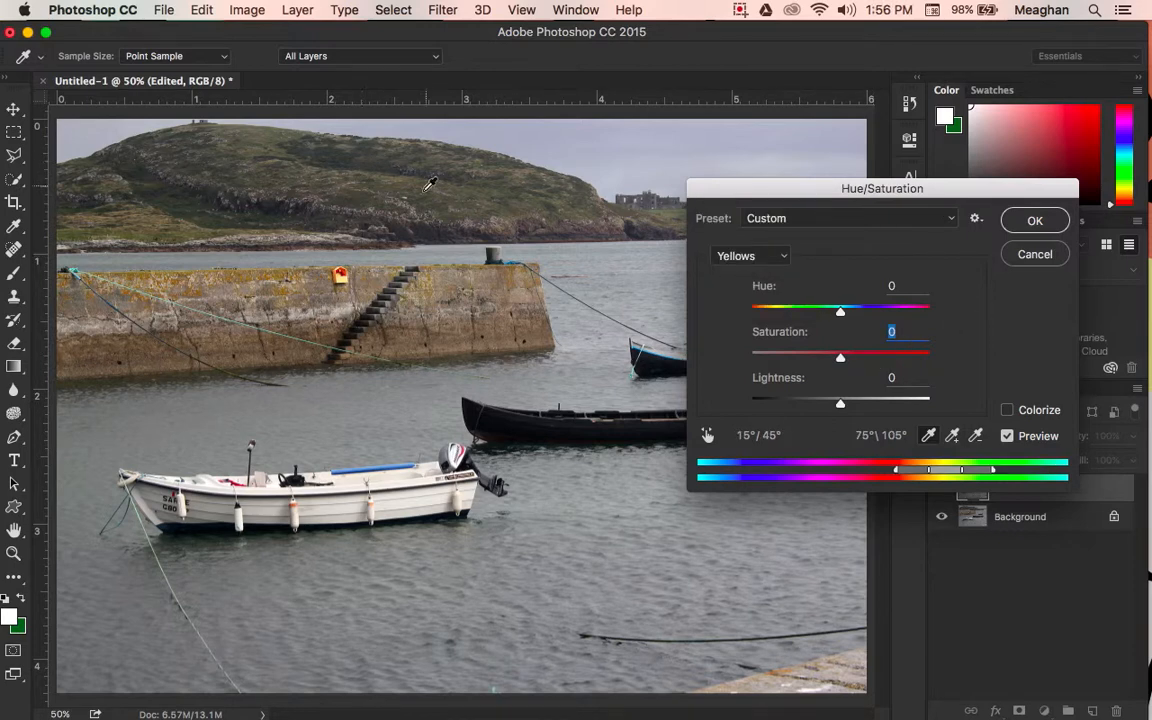
pyautogui.moveTo(841, 356); pyautogui.dragTo(861, 356)
pyautogui.click(1035, 221)
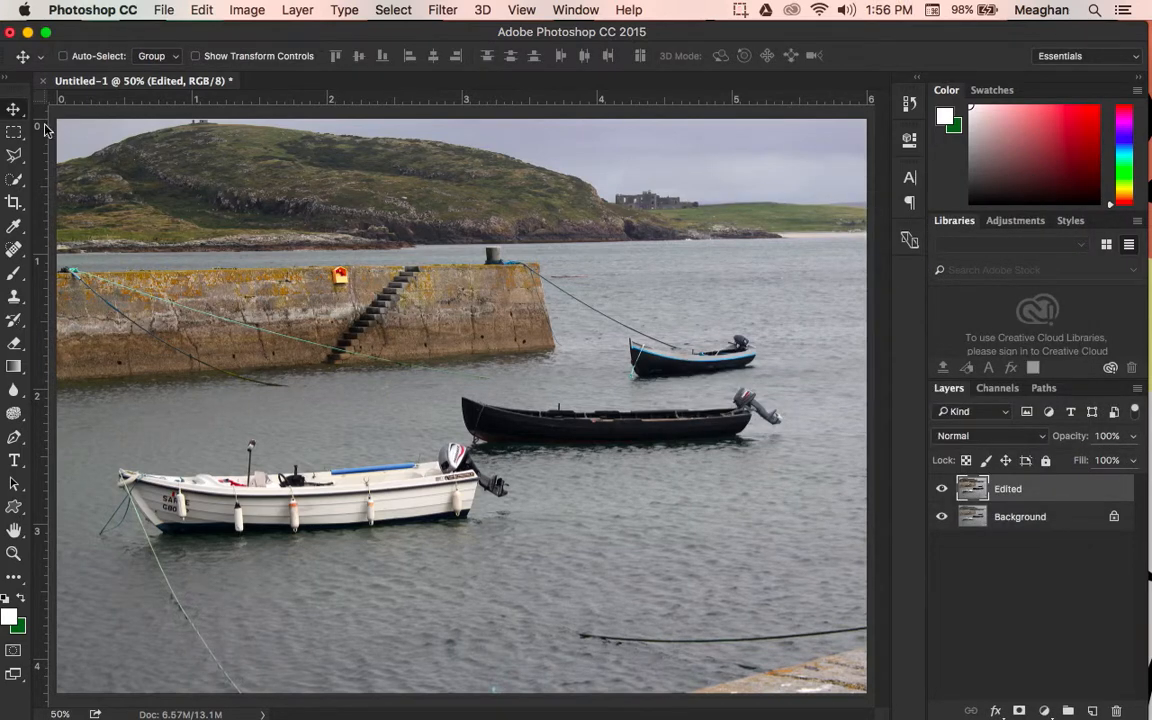
# Step: Outline the stone pier wall corner to corner with a Polygonal Lasso selection
pyautogui.click(16, 156)
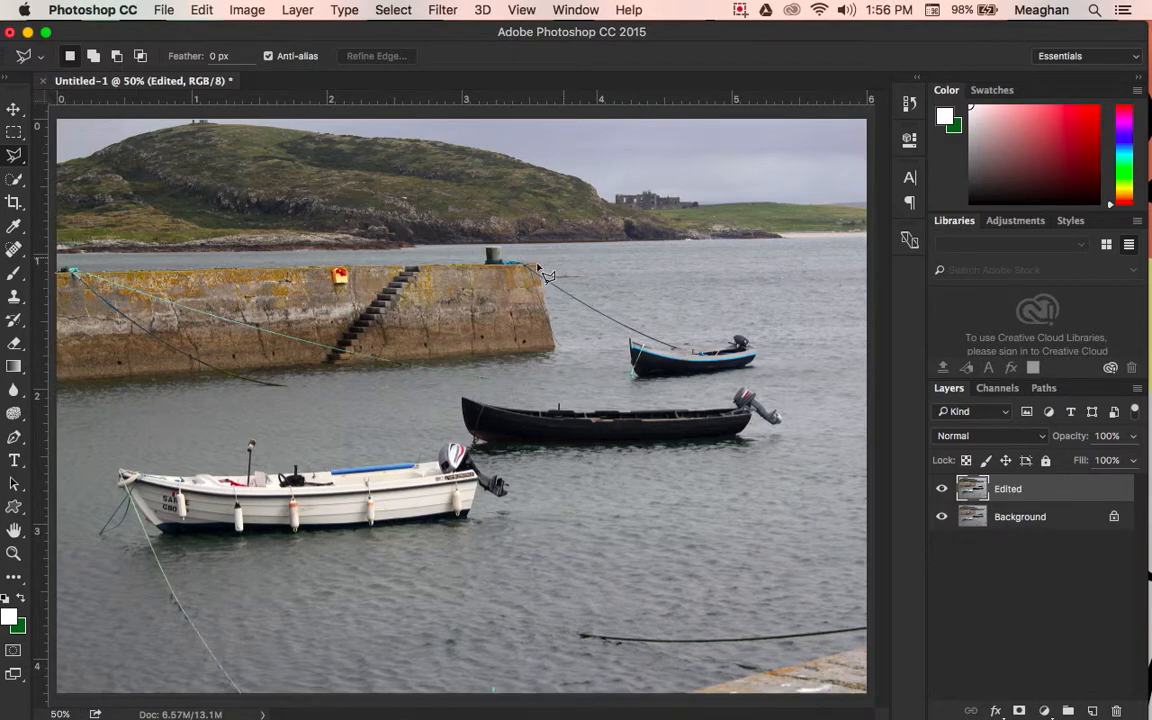
pyautogui.click(557, 349)
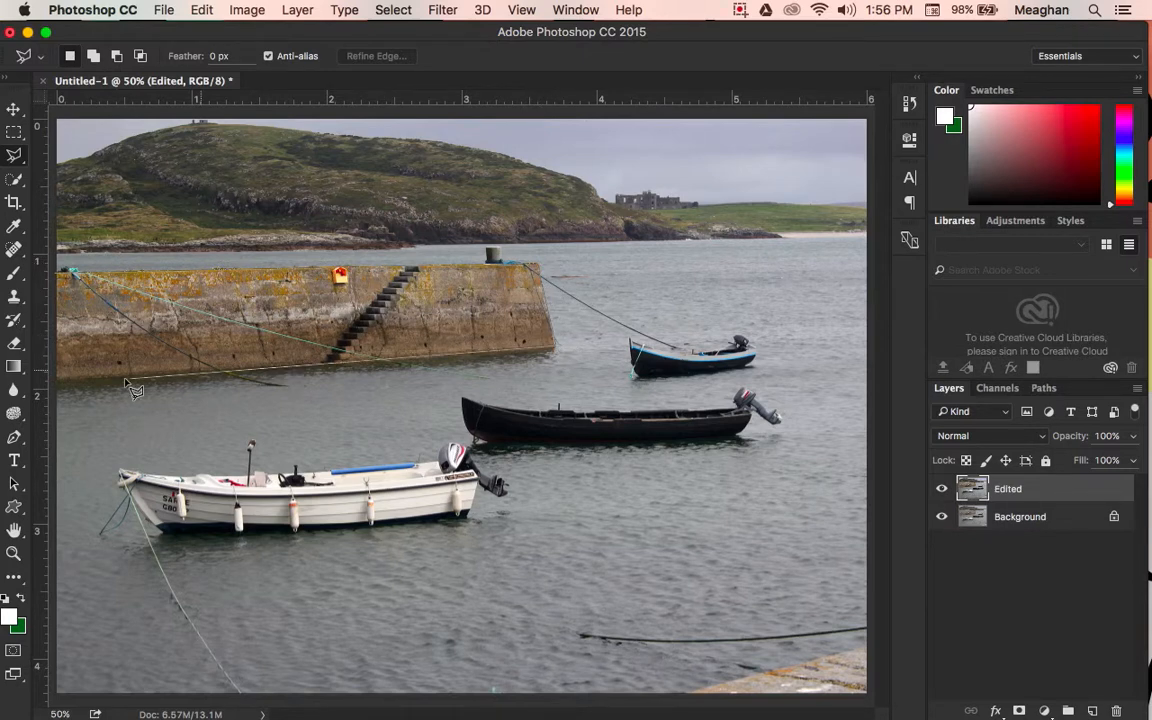
pyautogui.click(52, 378)
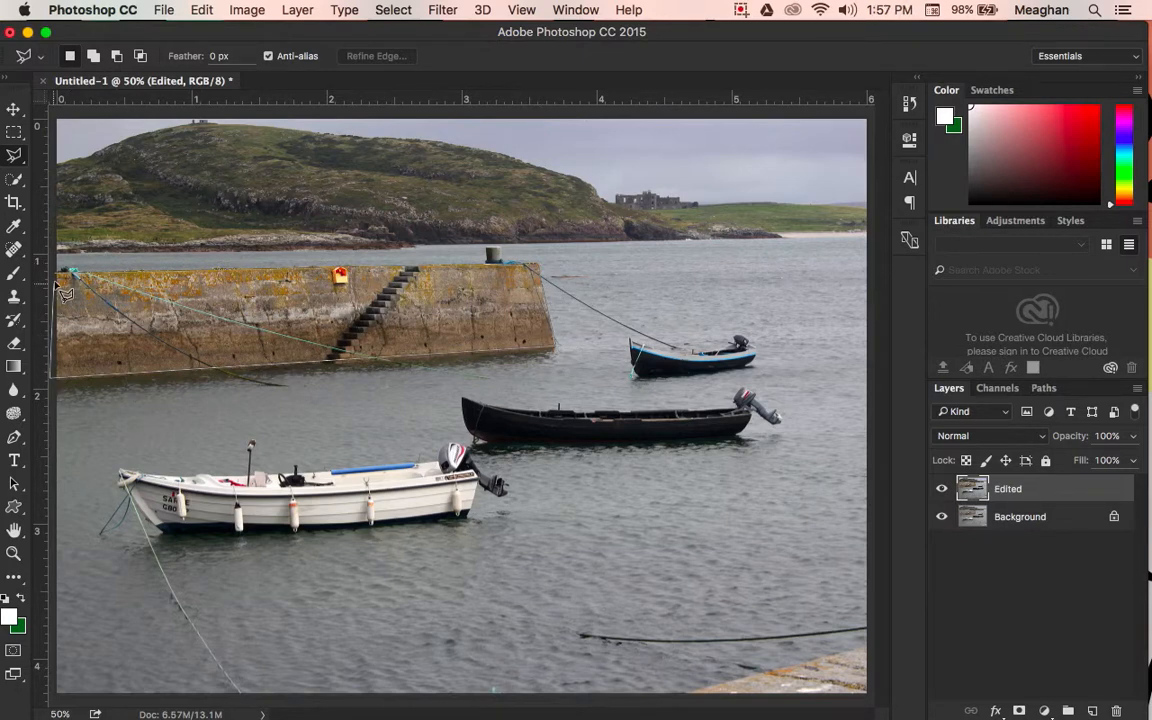
pyautogui.click(58, 271)
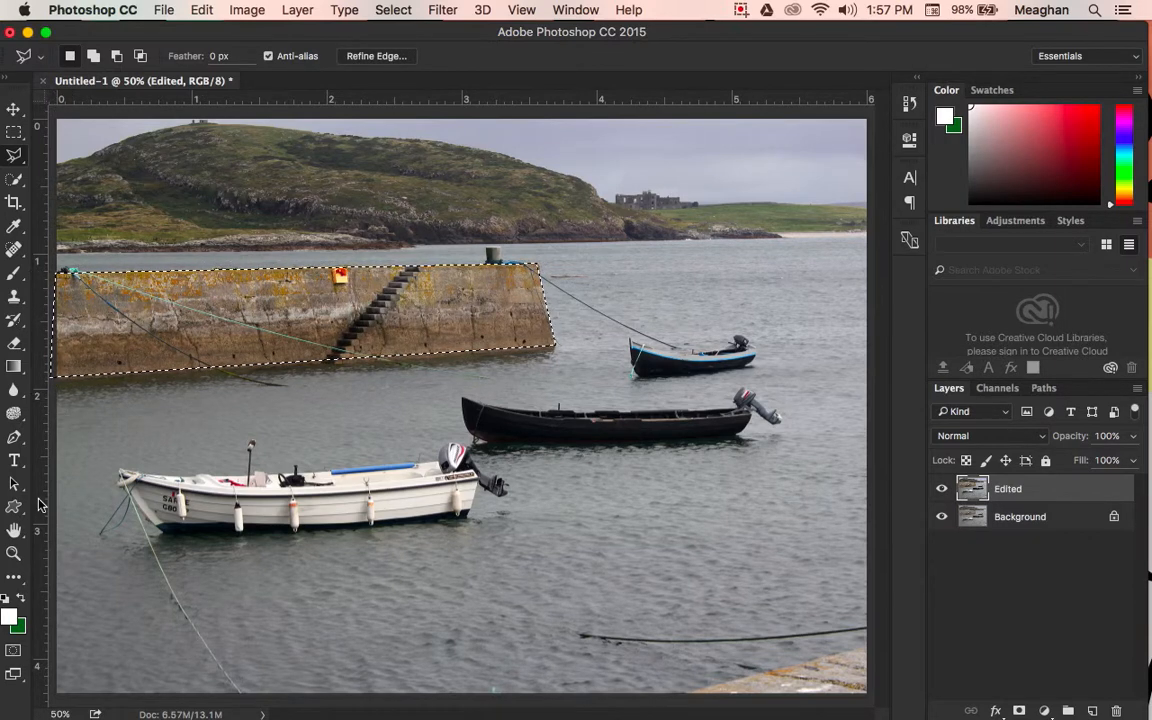
# Step: Desaturate the selected pier wall with the Sponge tool at 66% flow using a brush enlarged to 300 px, and remove the selection
pyautogui.click(12, 414)
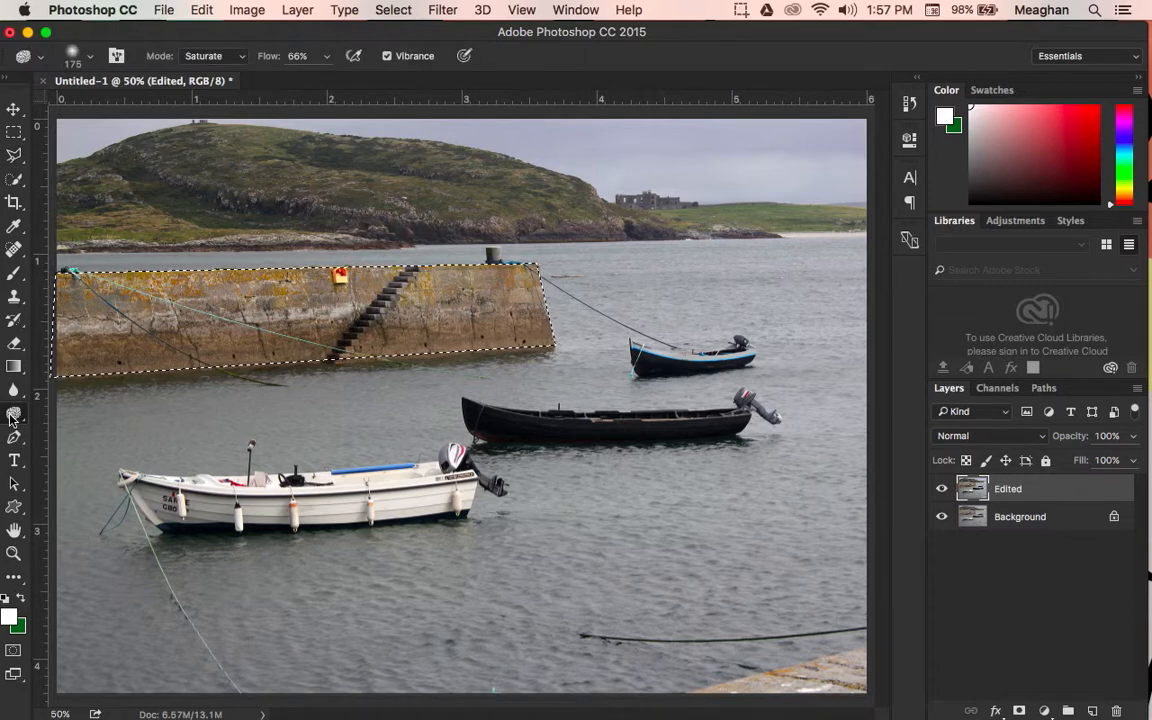
pyautogui.click(12, 414)
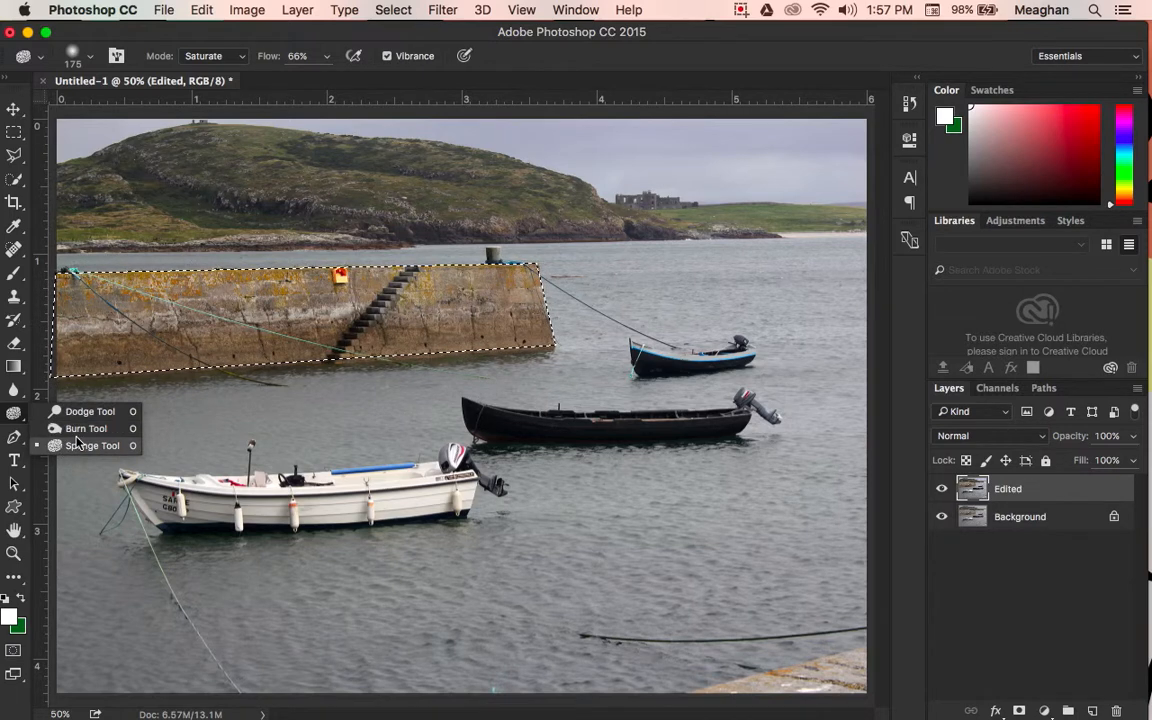
pyautogui.click(207, 42)
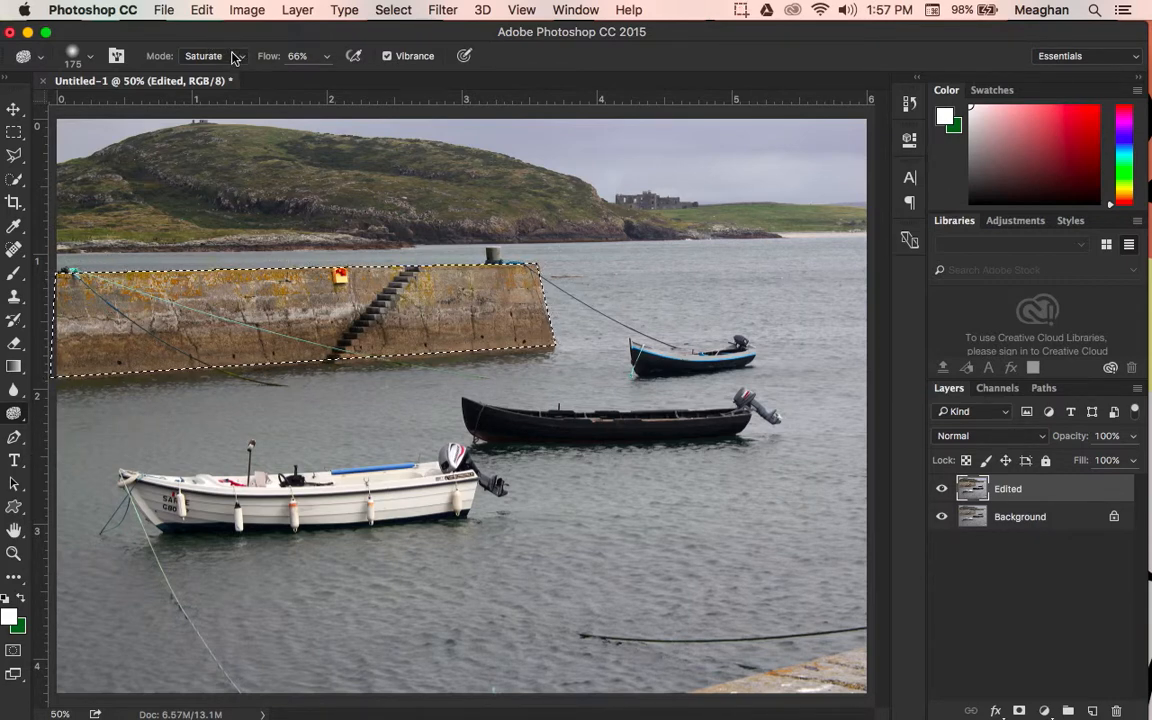
pyautogui.click(236, 56)
pyautogui.click(212, 42)
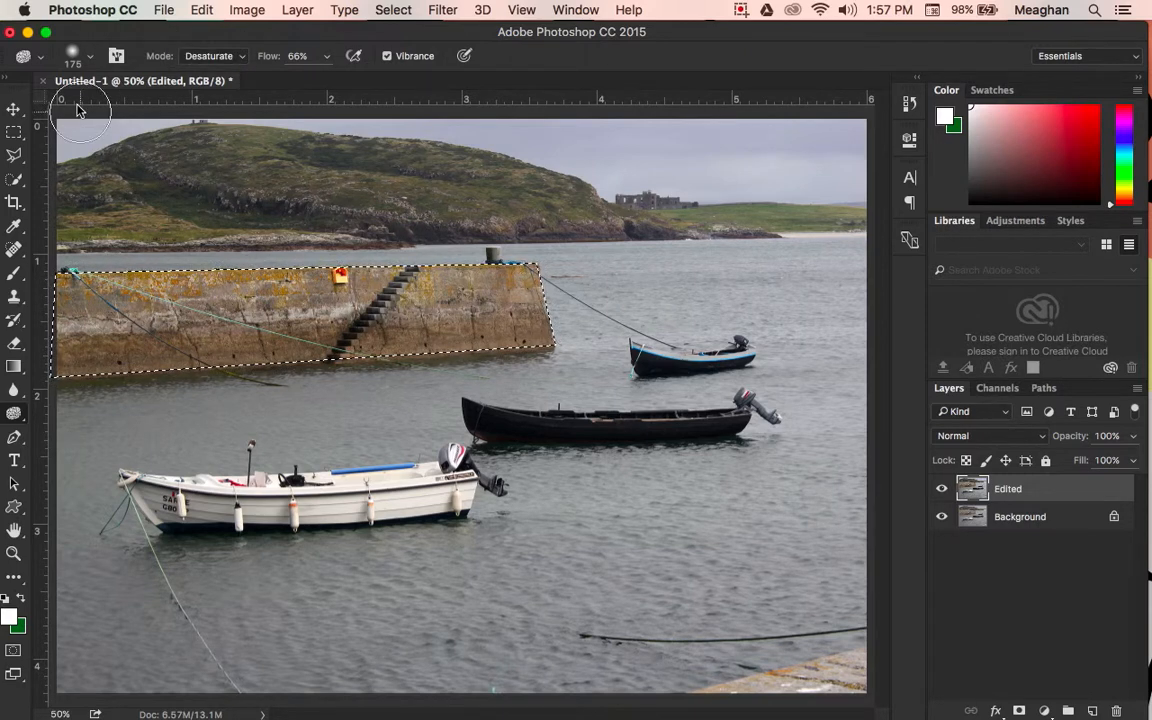
pyautogui.click(86, 60)
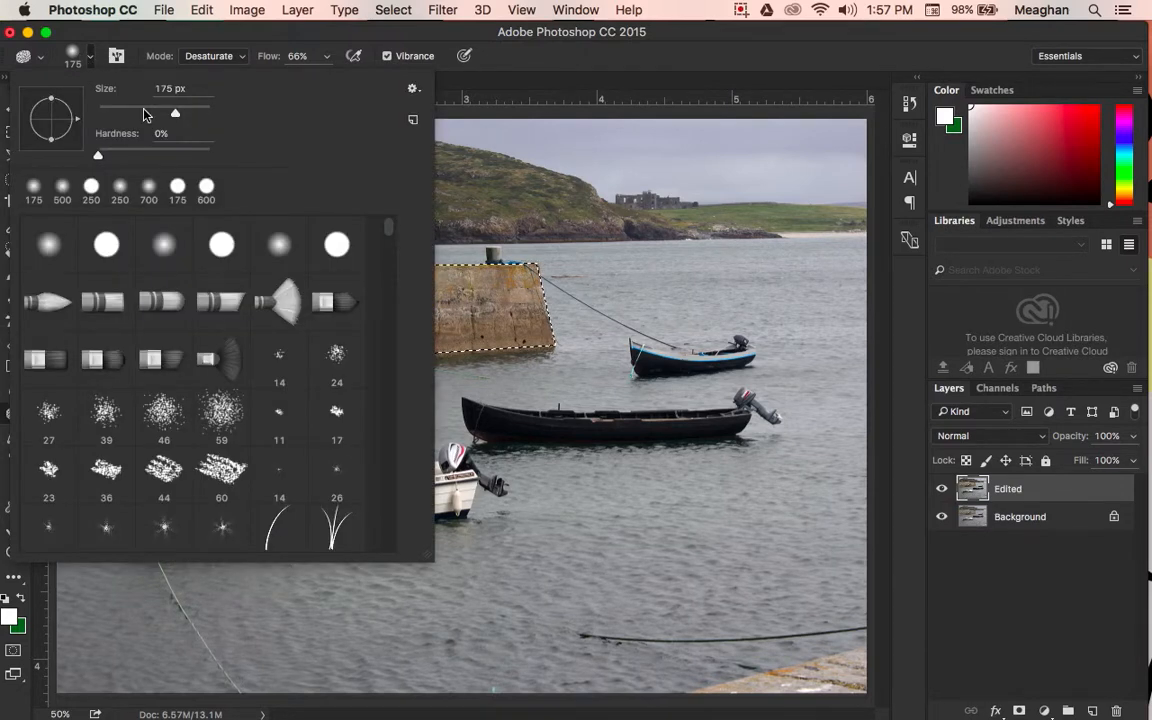
pyautogui.click(98, 29)
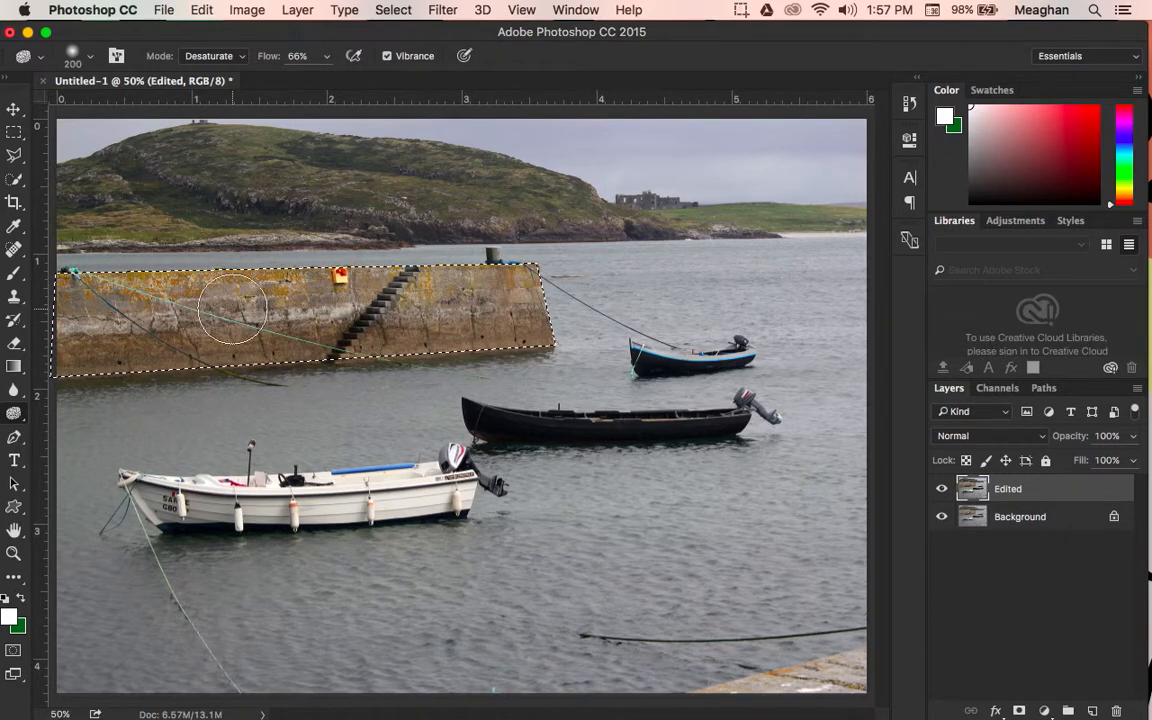
pyautogui.press('[')
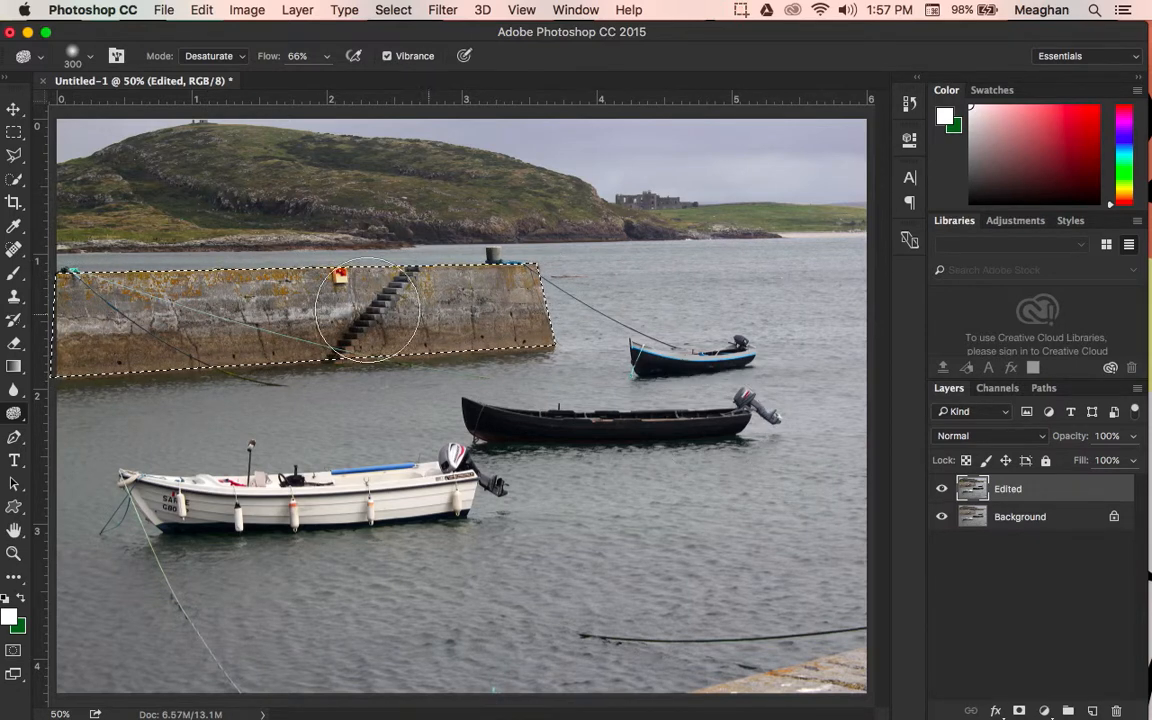
pyautogui.click(14, 131)
pyautogui.click(236, 347)
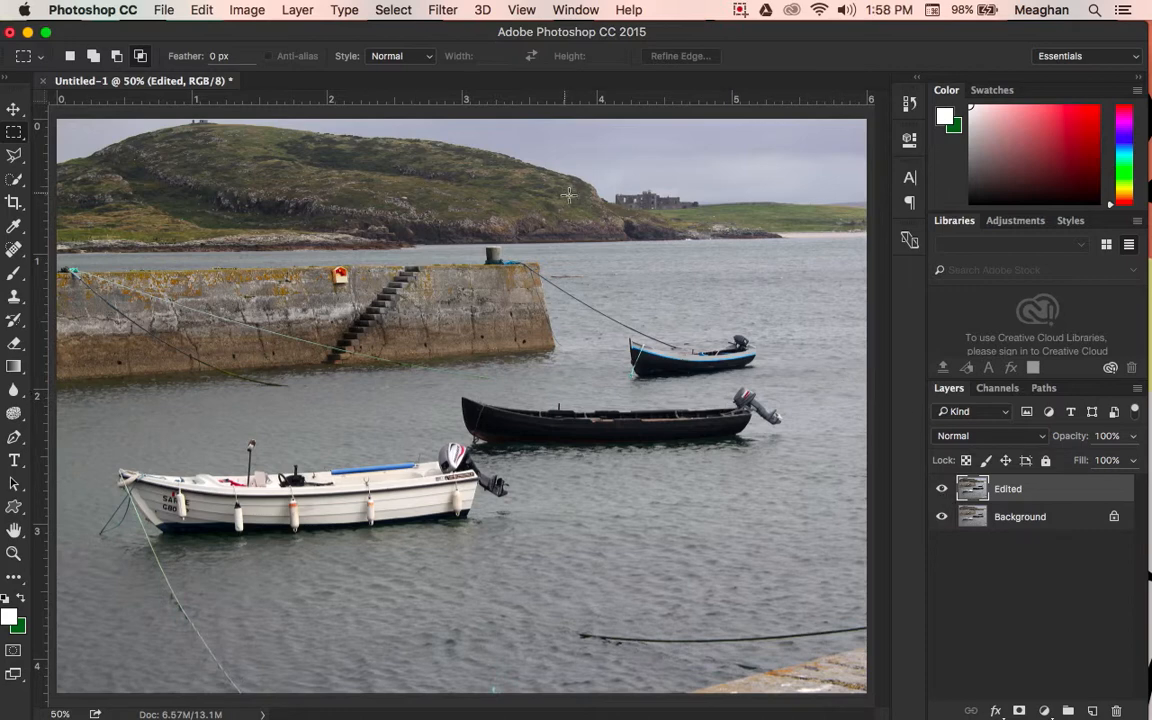
# Step: Saturate the green hillside and far shore with the Sponge tool at 66% flow, reducing the brush to 125 px
pyautogui.click(16, 418)
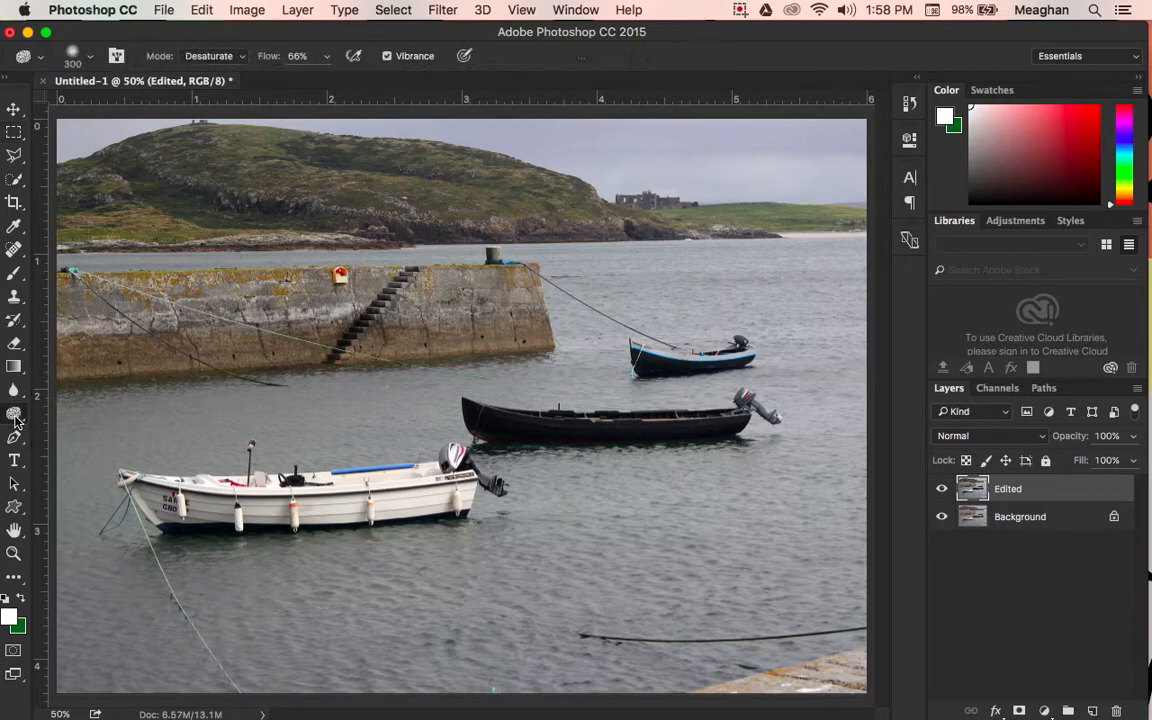
pyautogui.click(226, 58)
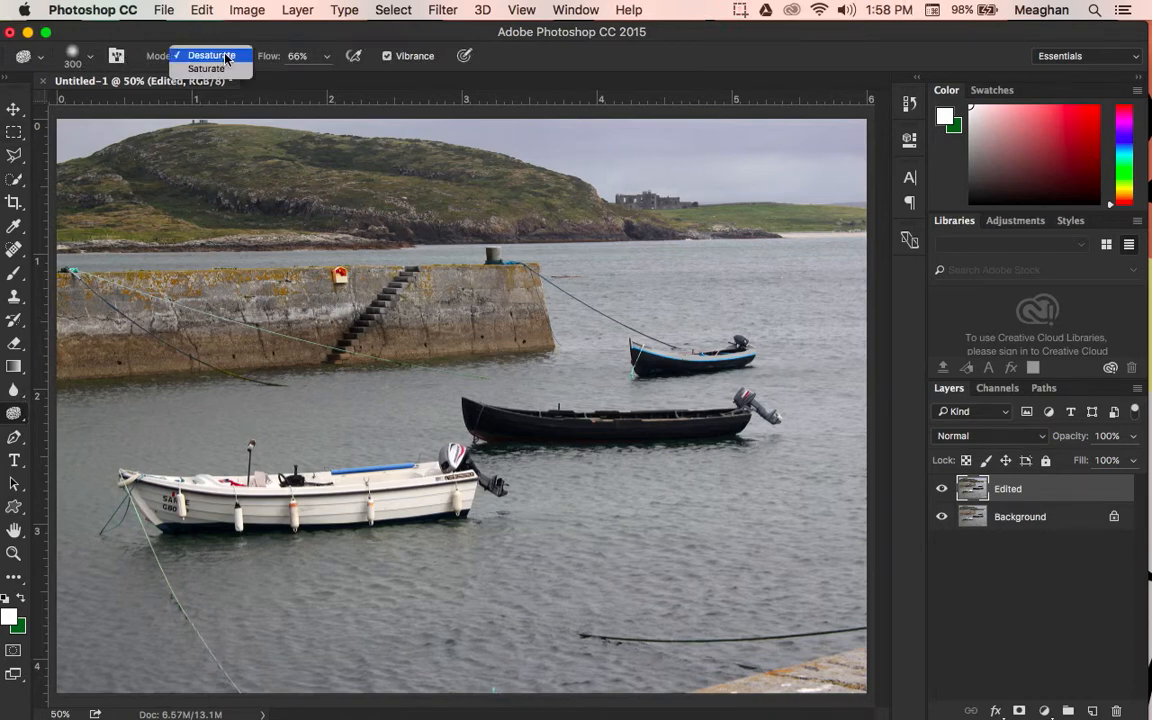
pyautogui.click(206, 68)
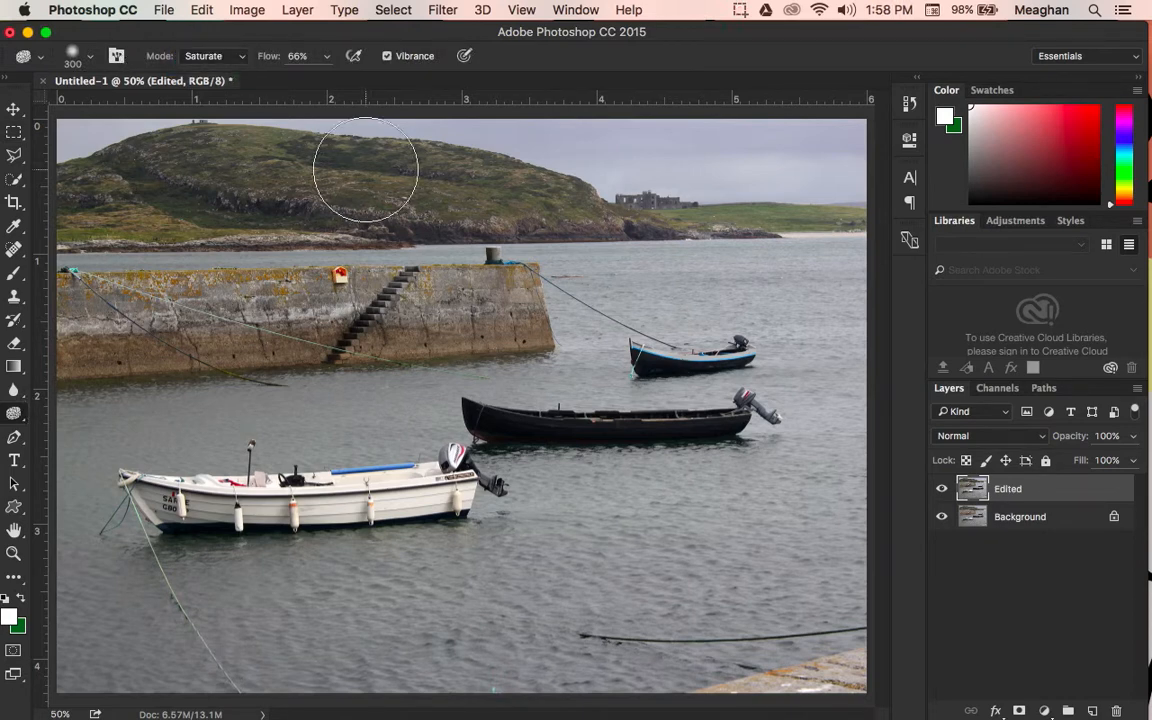
pyautogui.press('[')
pyautogui.press('[')
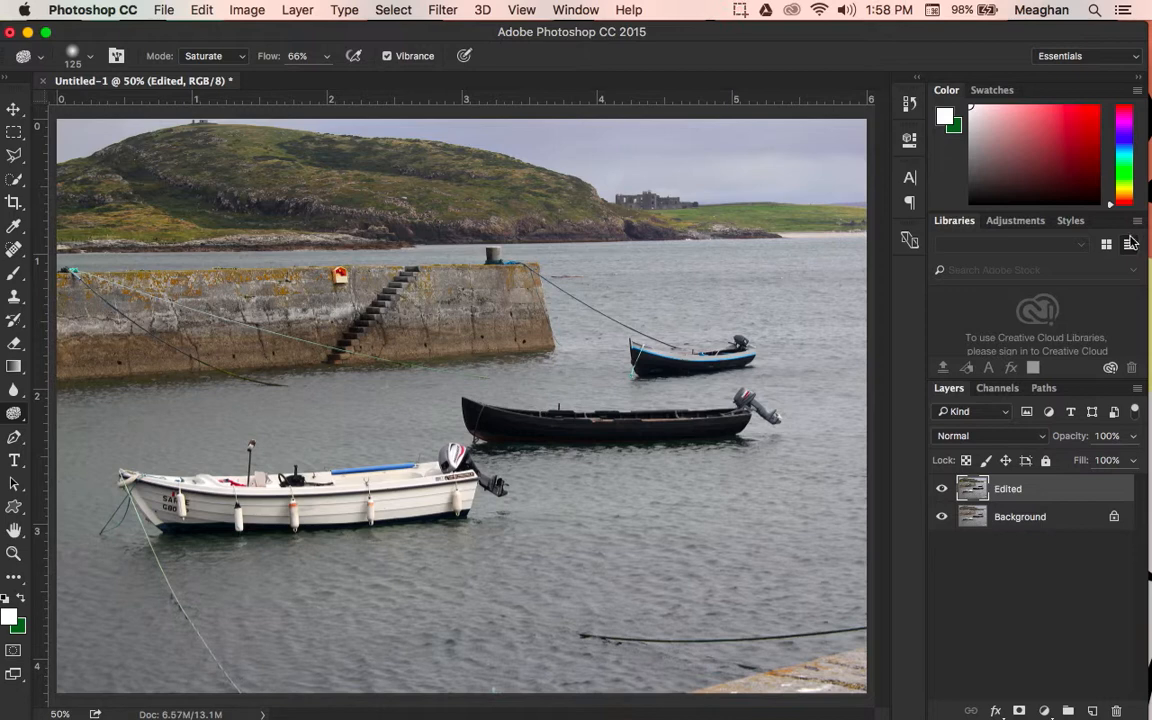
pyautogui.click(13, 109)
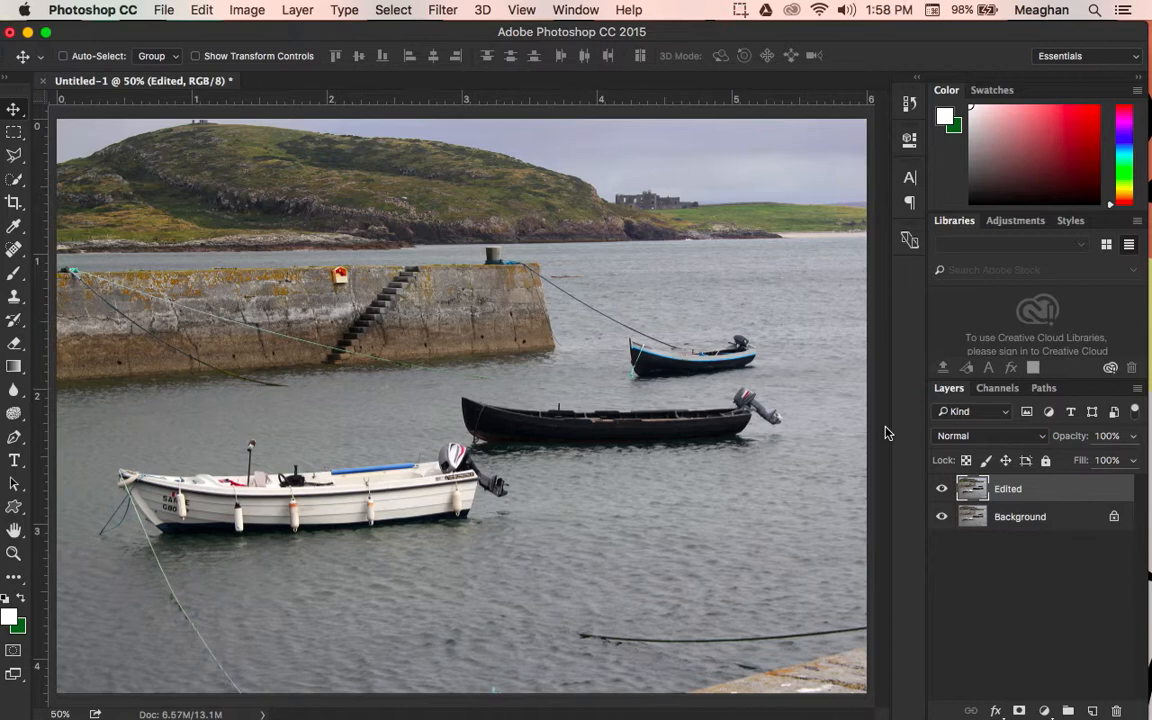
# Step: Add the title "Ireland" in white 48 pt Celtic Garamond the 2nd and place it in the photo's lower-left corner
pyautogui.click(11, 461)
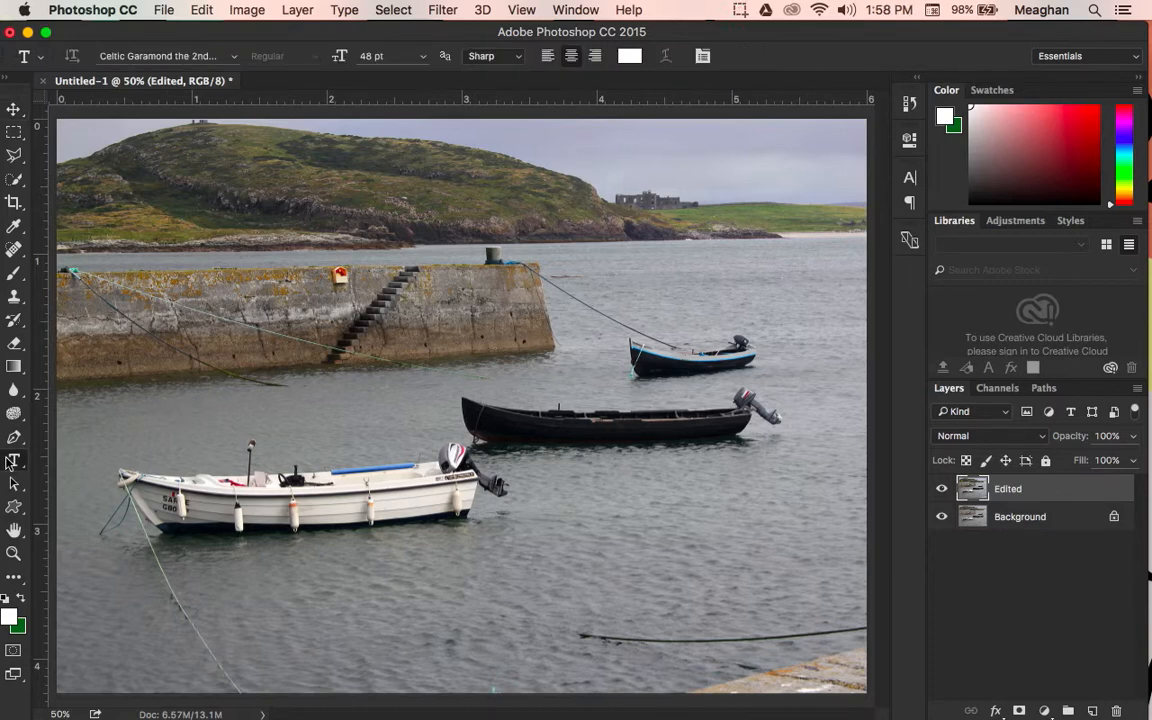
pyautogui.click(235, 57)
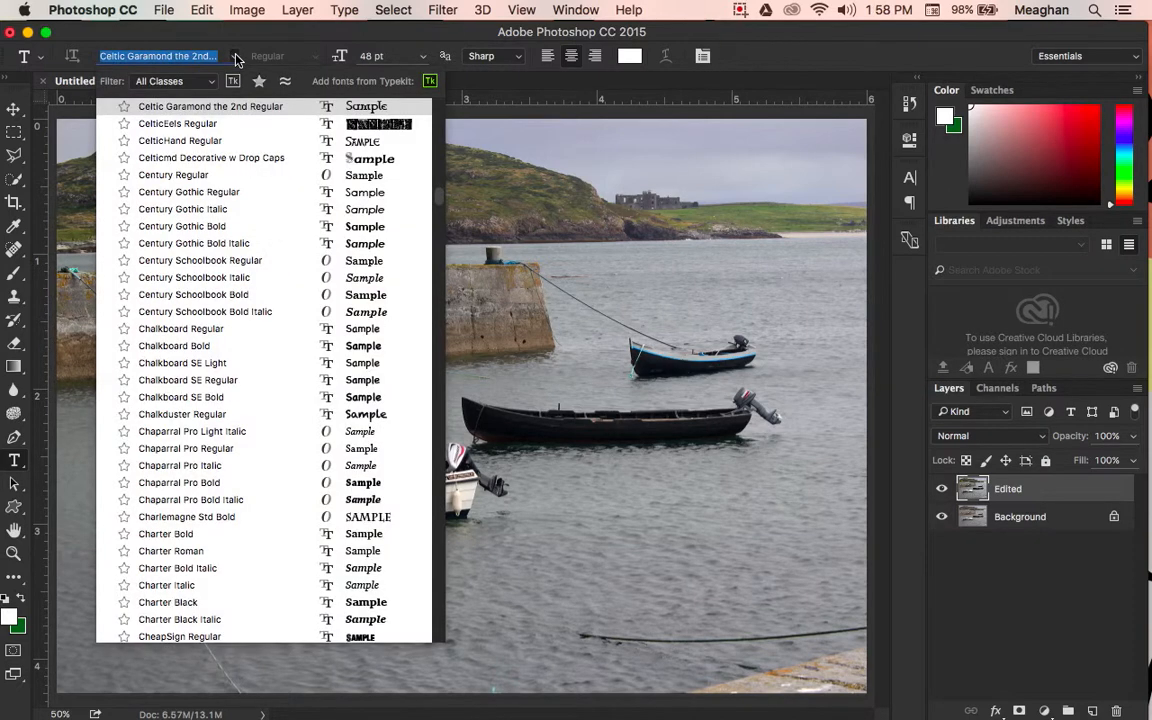
pyautogui.click(237, 108)
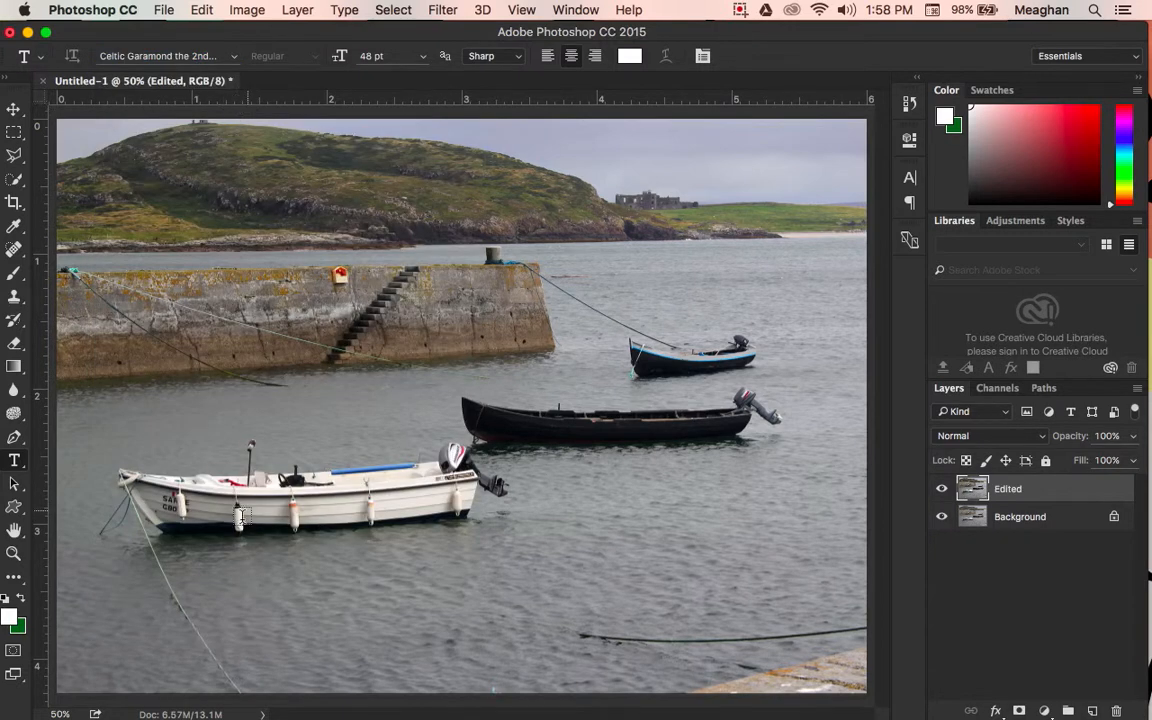
pyautogui.click(104, 635)
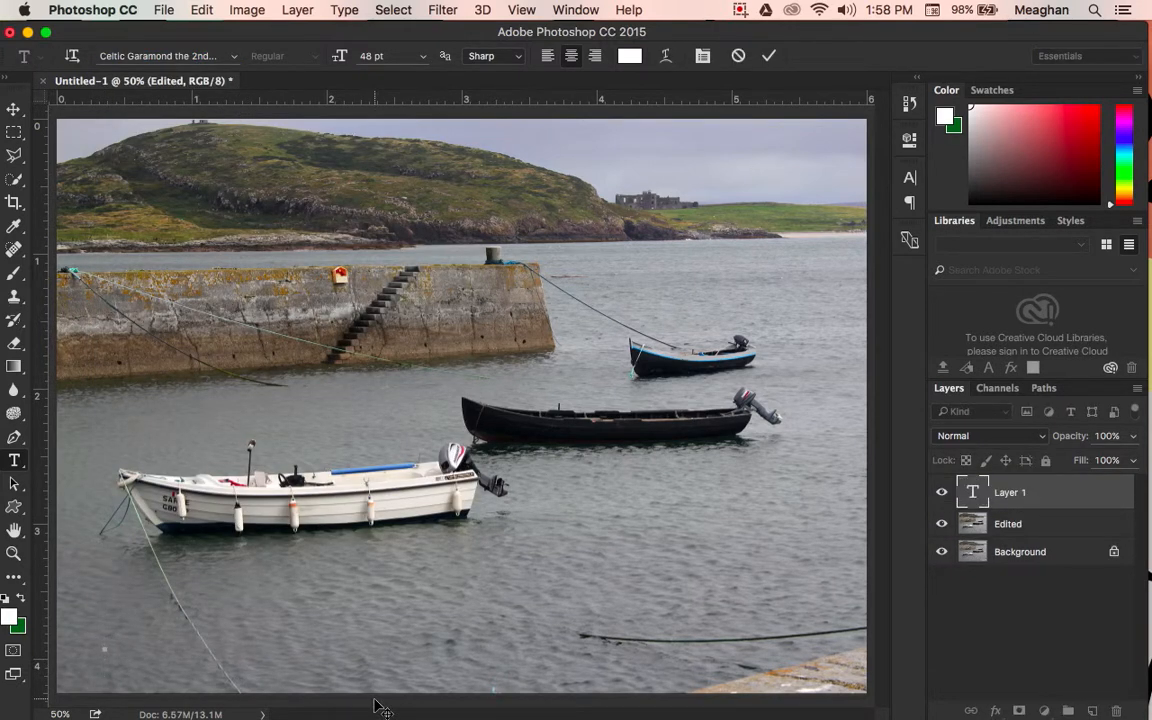
pyautogui.write('Ireland')
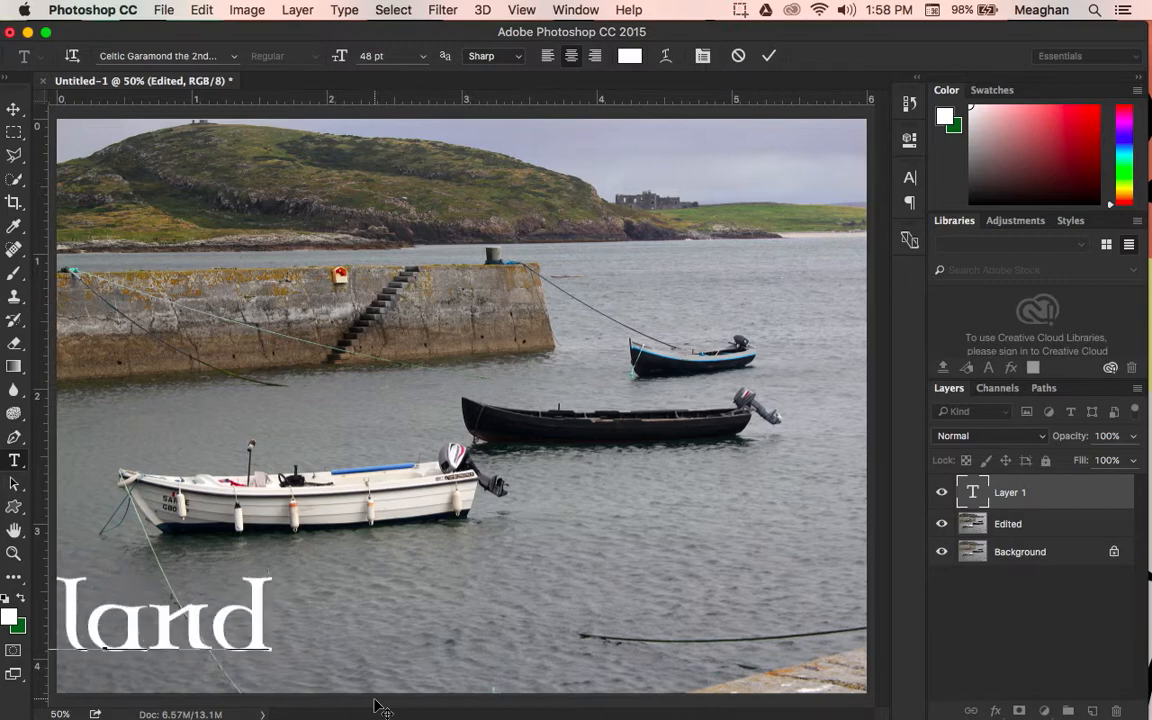
pyautogui.click(19, 107)
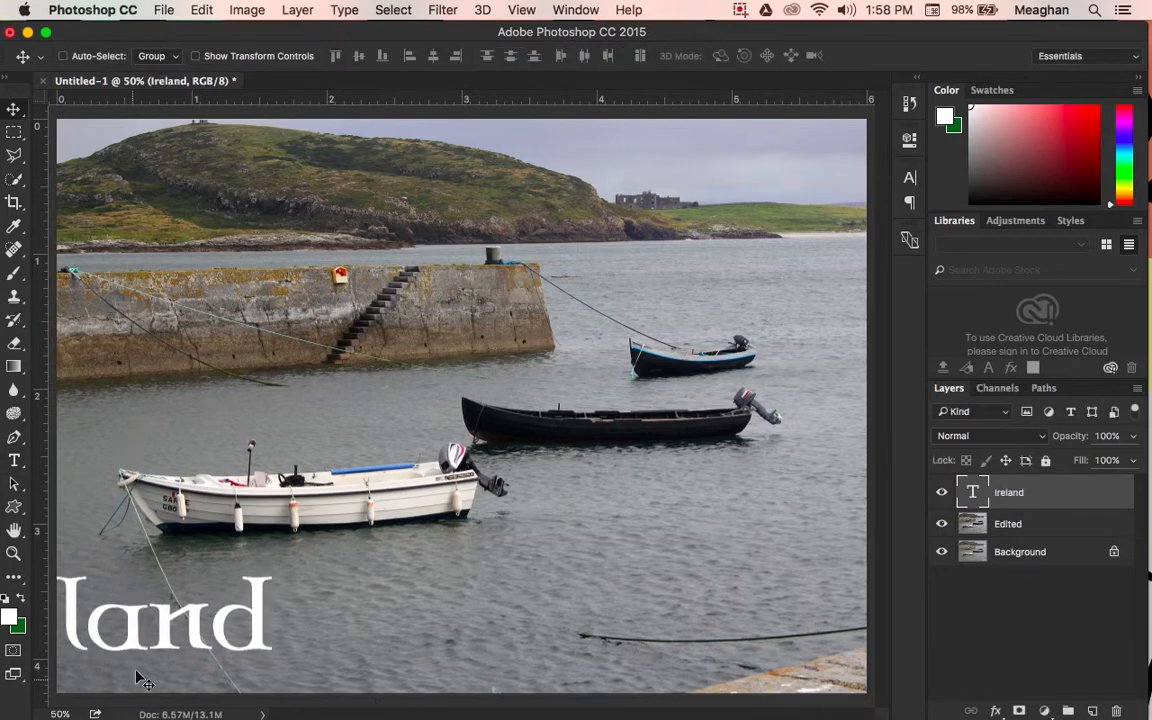
pyautogui.moveTo(143, 633); pyautogui.dragTo(245, 663)
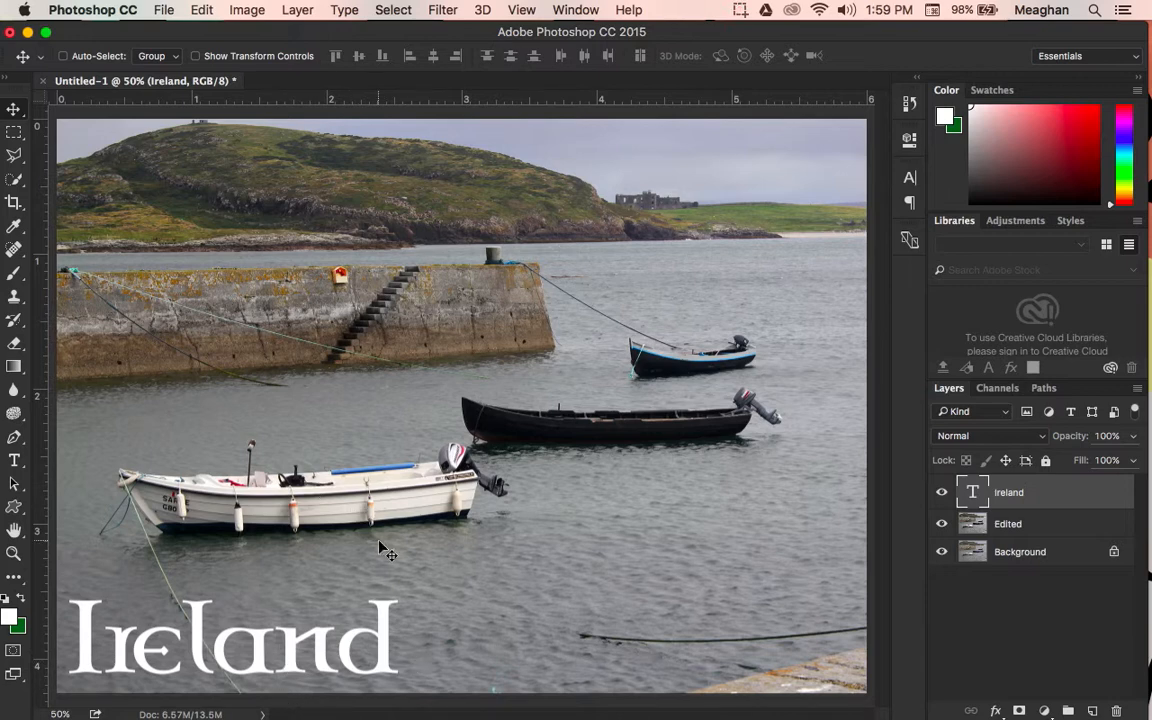
# Step: Scale the Ireland text proportionally to 85.33% and apply the transformation
pyautogui.click(203, 9)
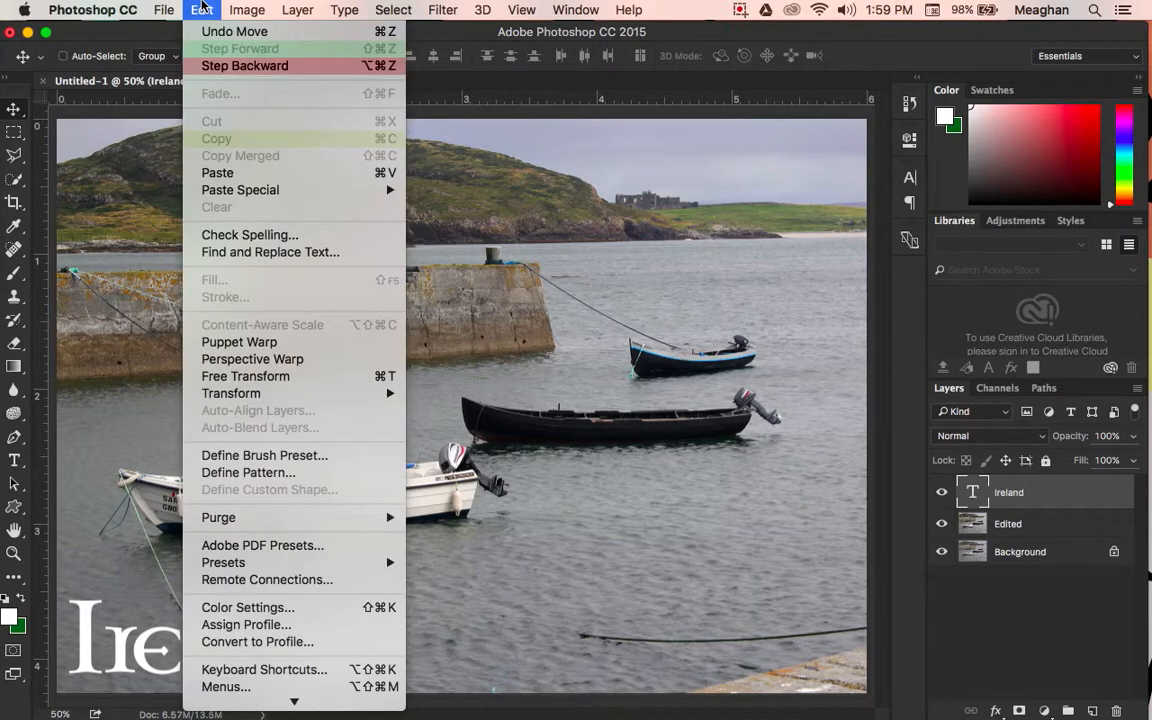
pyautogui.moveTo(340, 392)
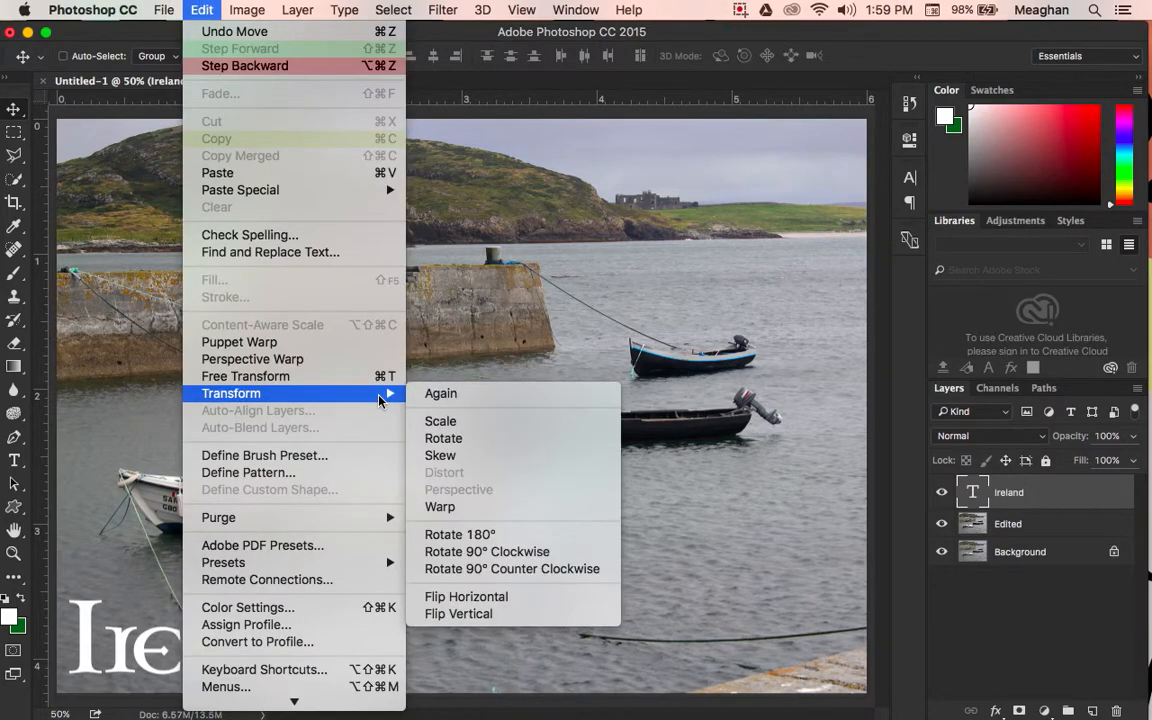
pyautogui.click(440, 421)
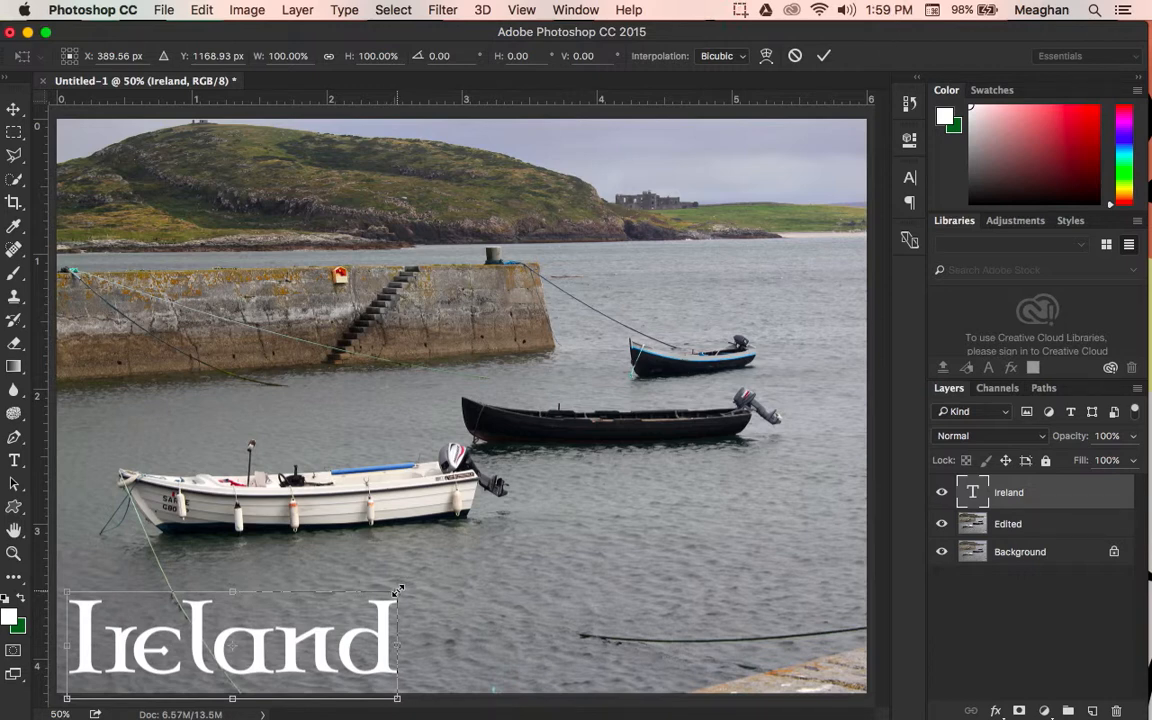
pyautogui.moveTo(397, 592); pyautogui.dragTo(786, 590)
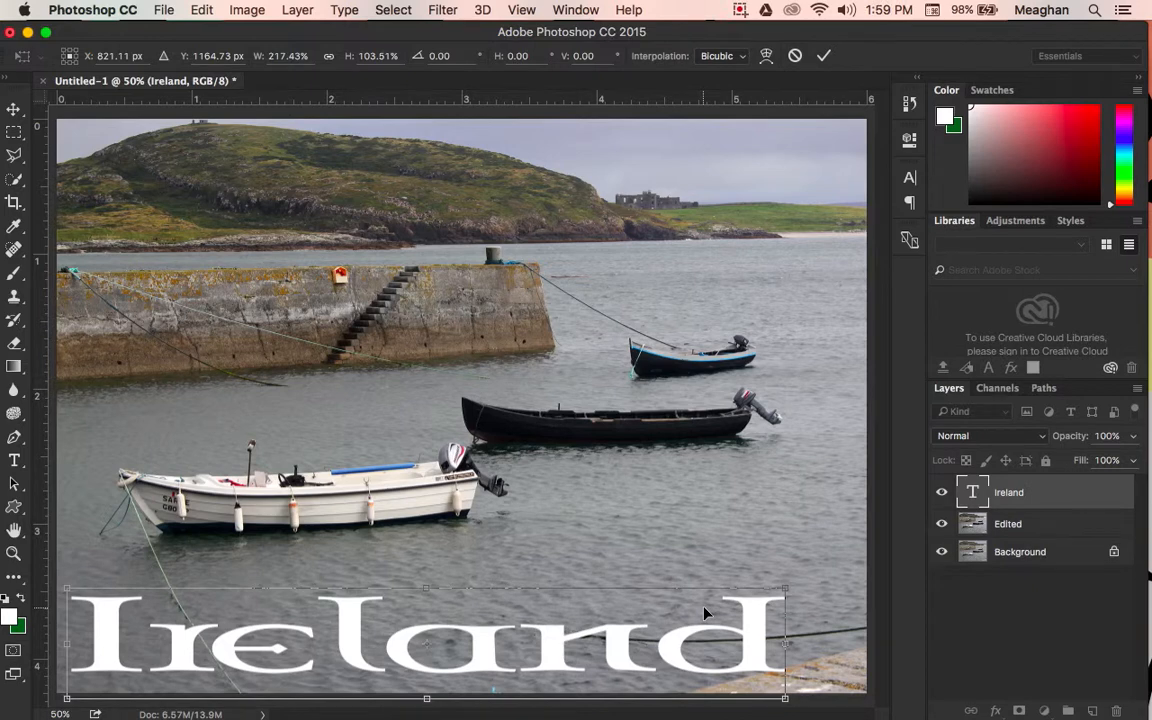
pyautogui.hotkey('ctrl', 'z')
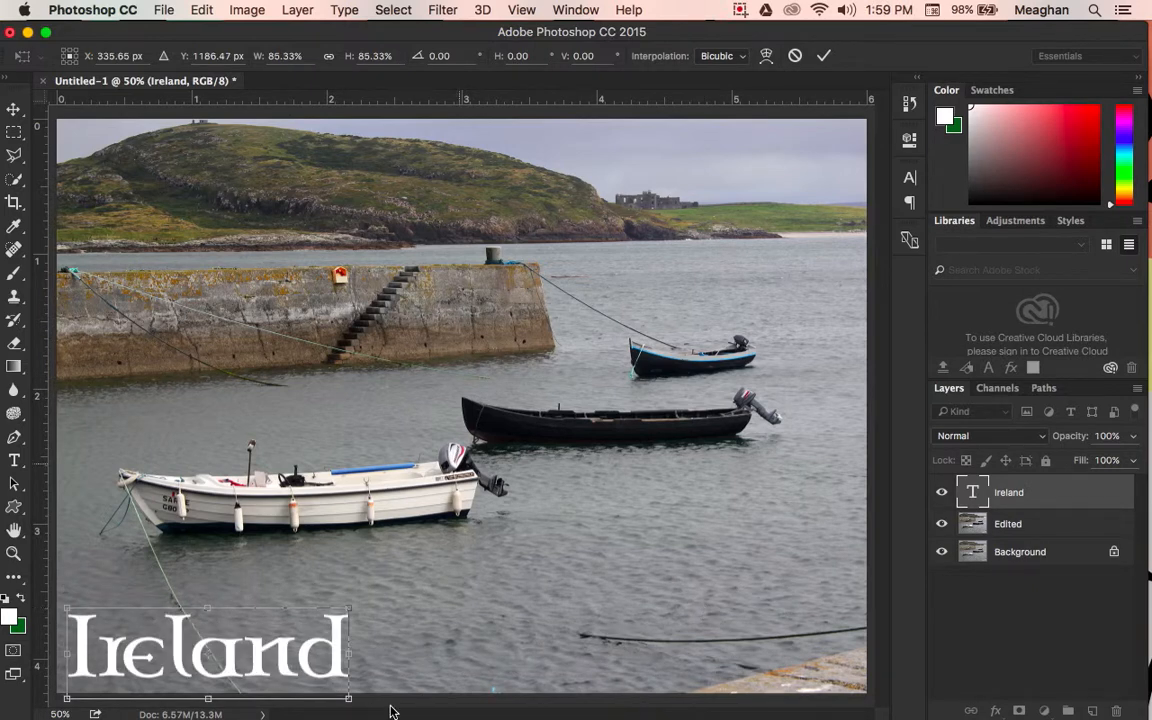
pyautogui.click(22, 131)
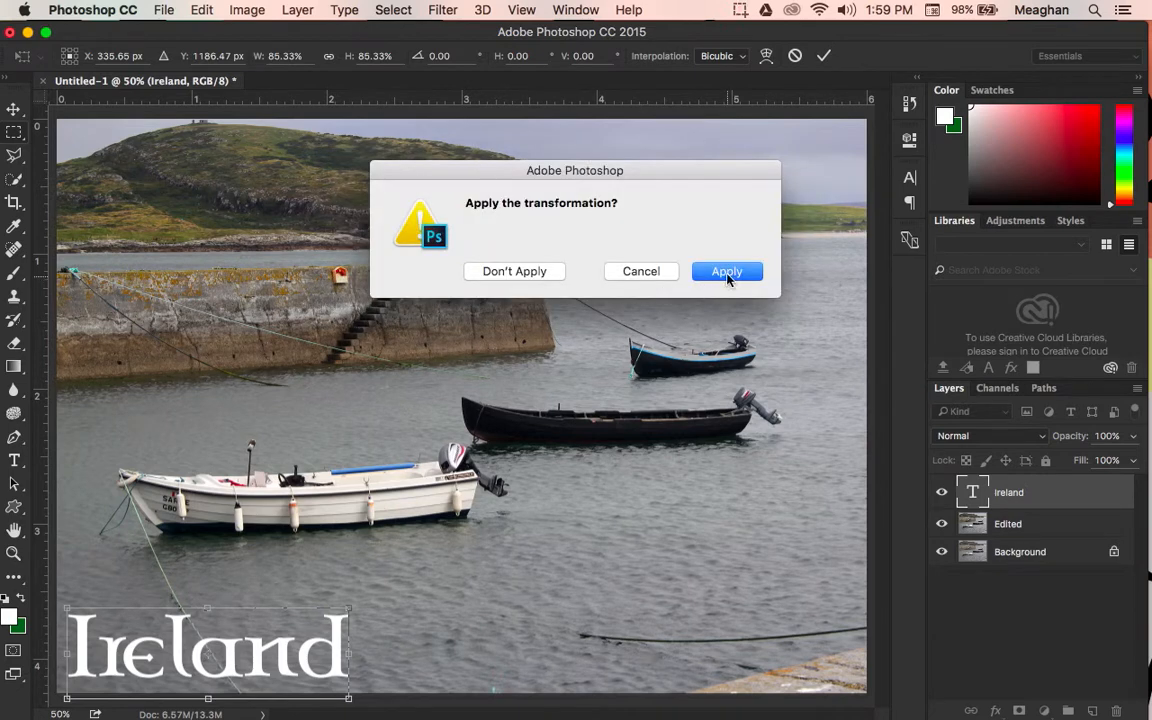
pyautogui.click(727, 273)
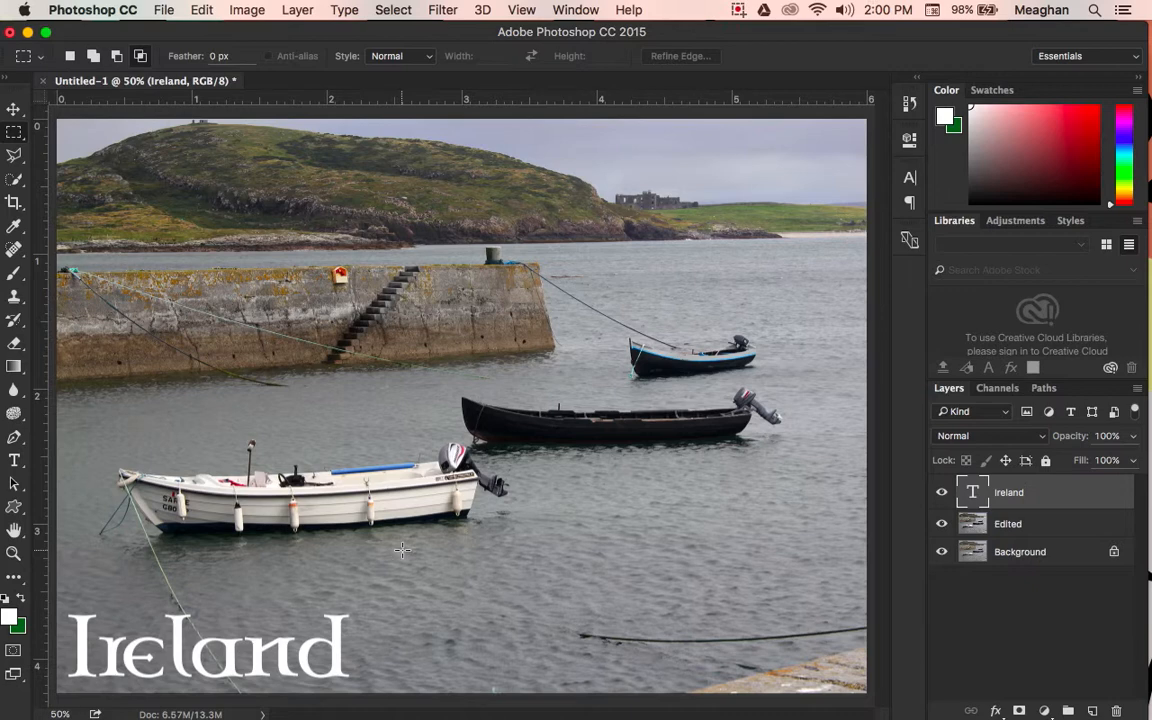
# Step: Make green the foreground colour and draw a shamrock custom shape about 130 by 136 px just after the Ireland text
pyautogui.click(21, 598)
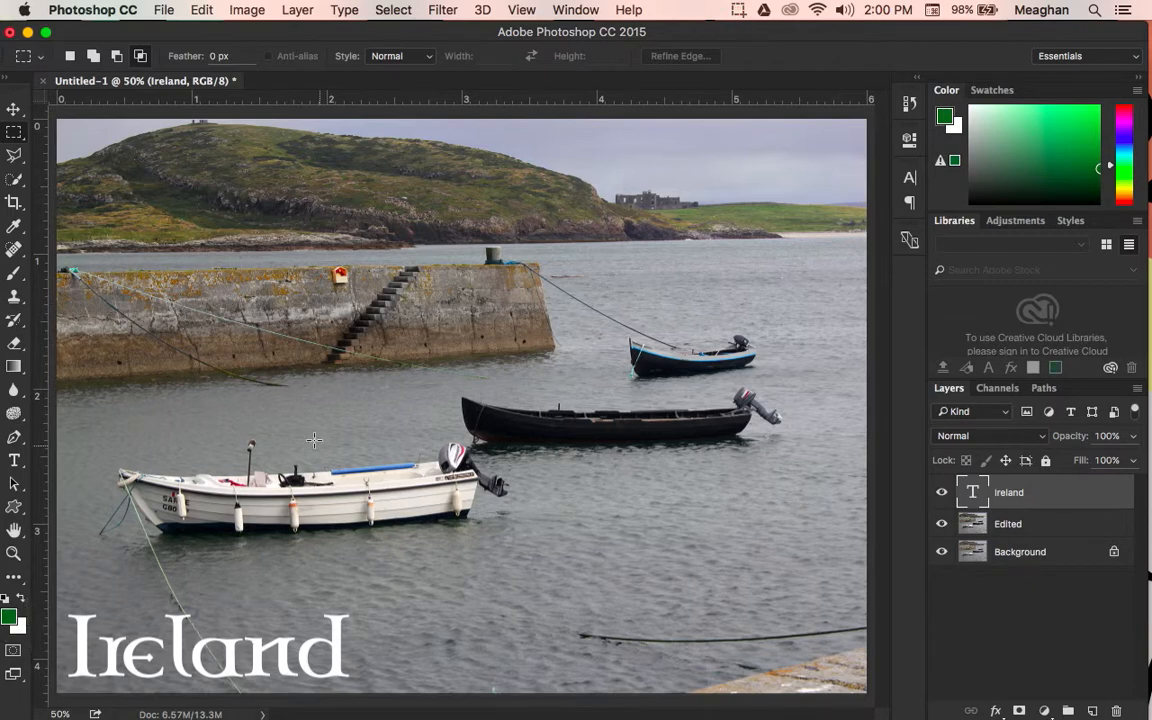
pyautogui.click(13, 509)
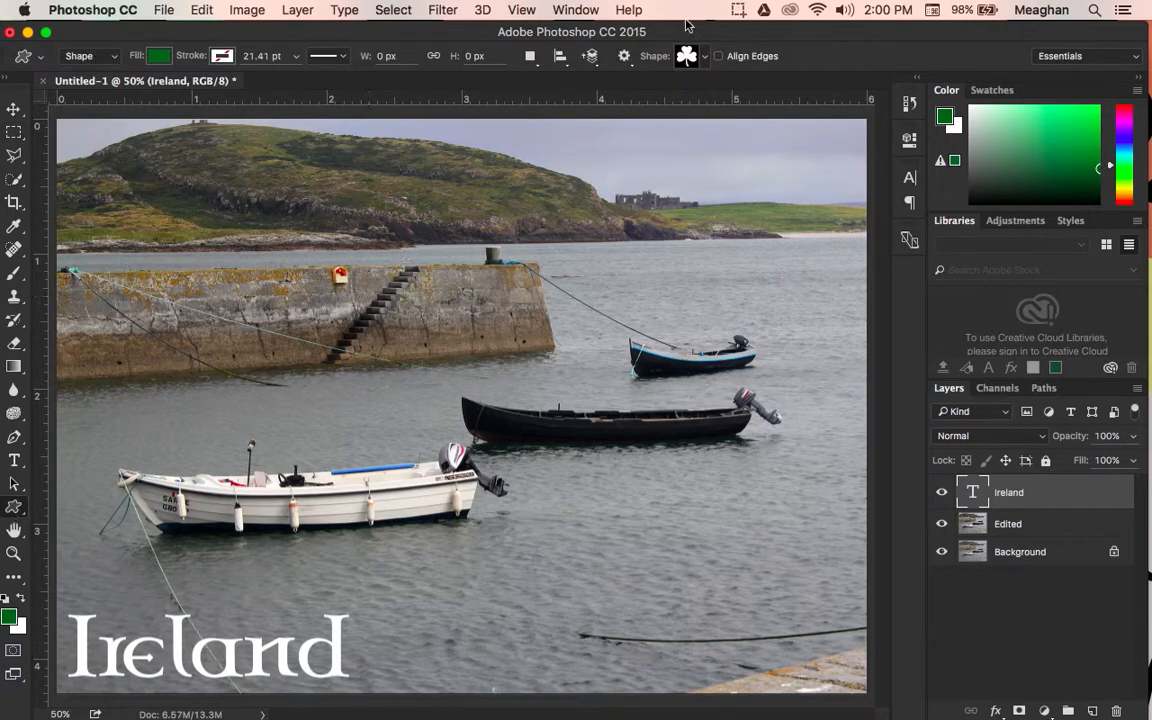
pyautogui.click(706, 57)
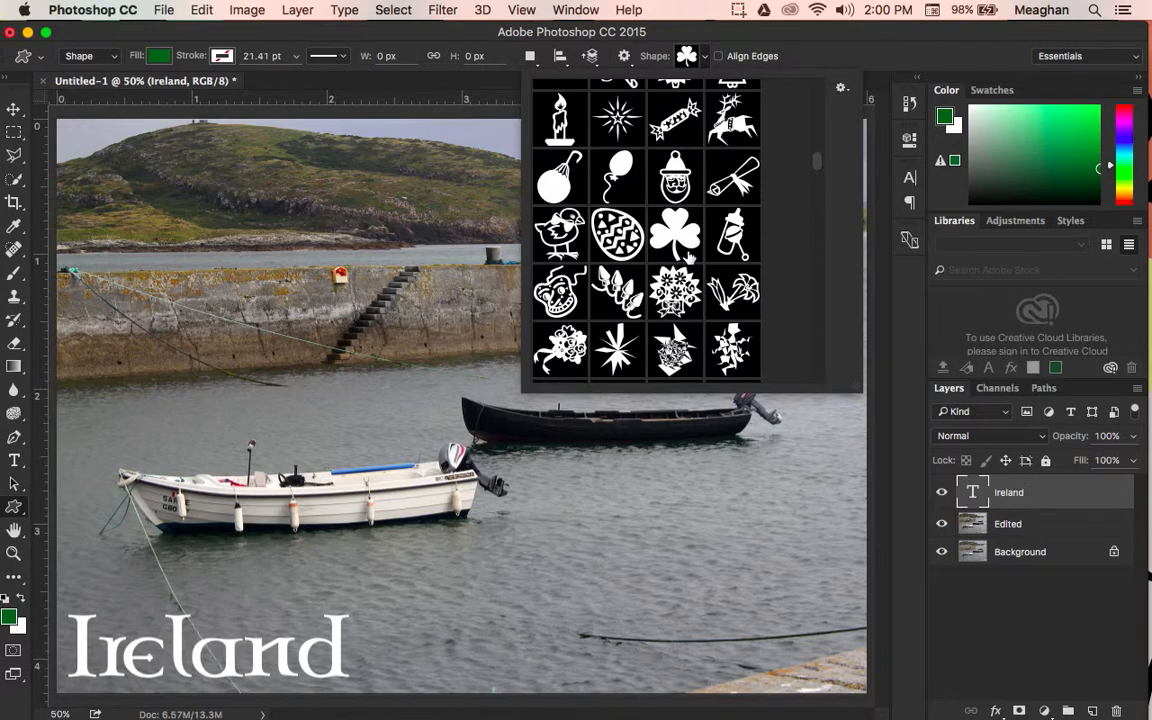
pyautogui.click(727, 42)
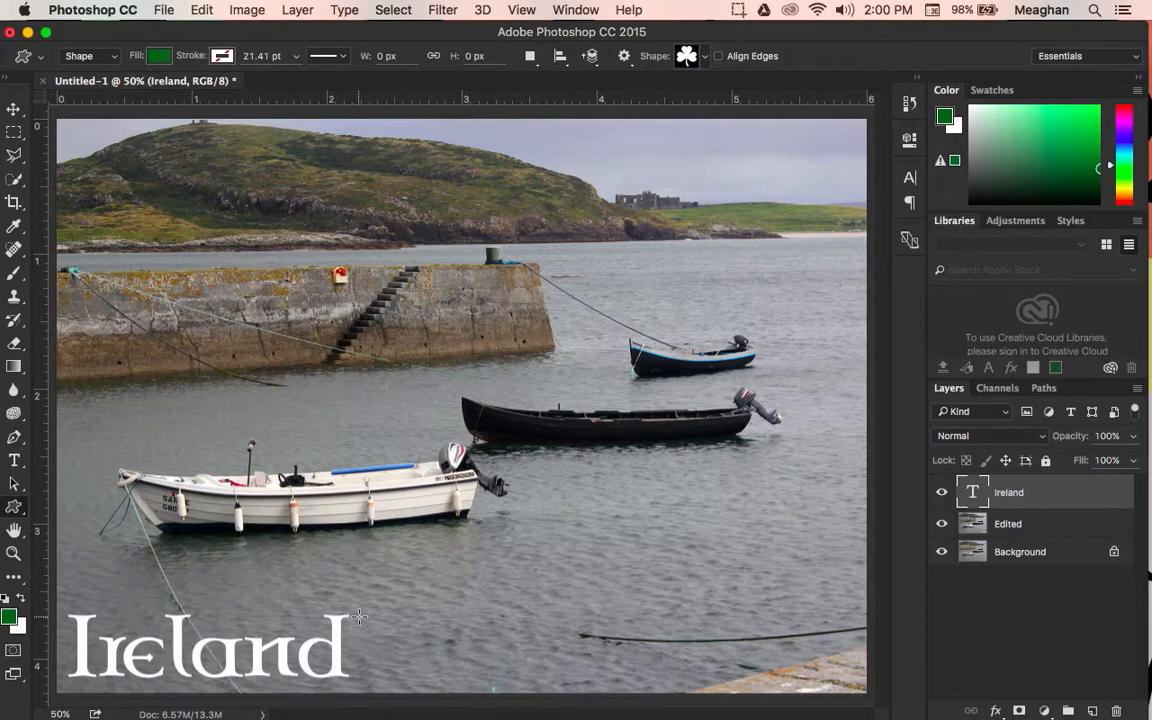
pyautogui.moveTo(364, 621); pyautogui.dragTo(466, 675)
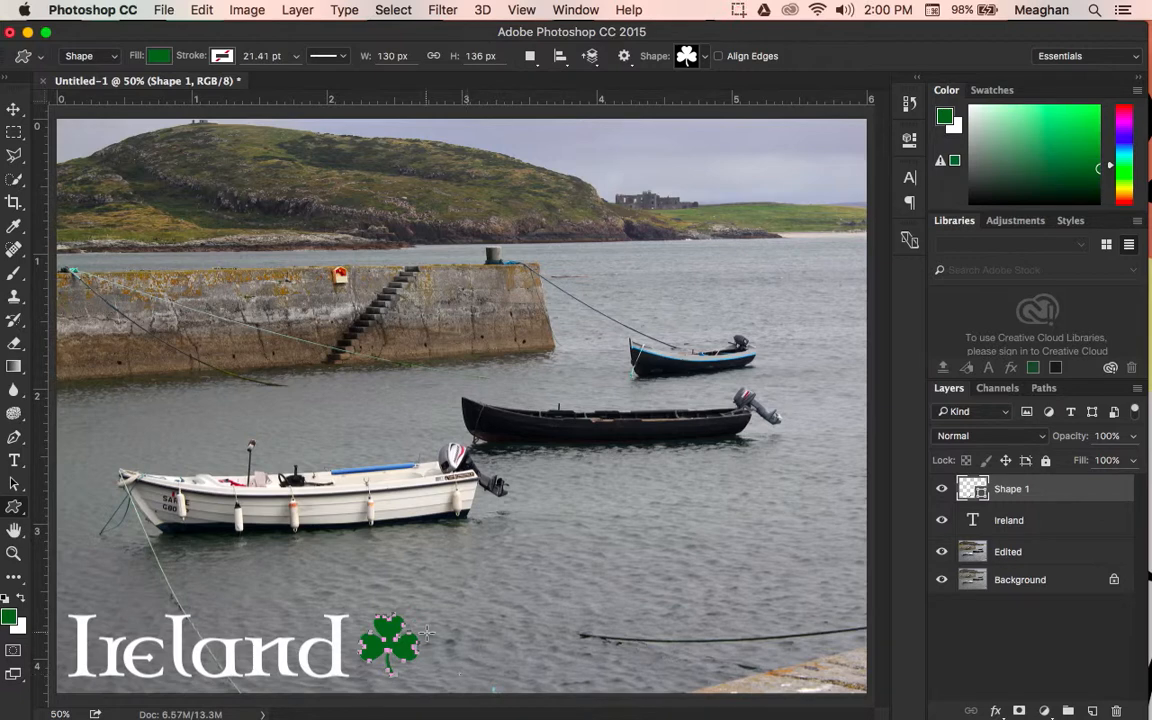
# Step: Flip the shamrock shape horizontally
pyautogui.click(14, 108)
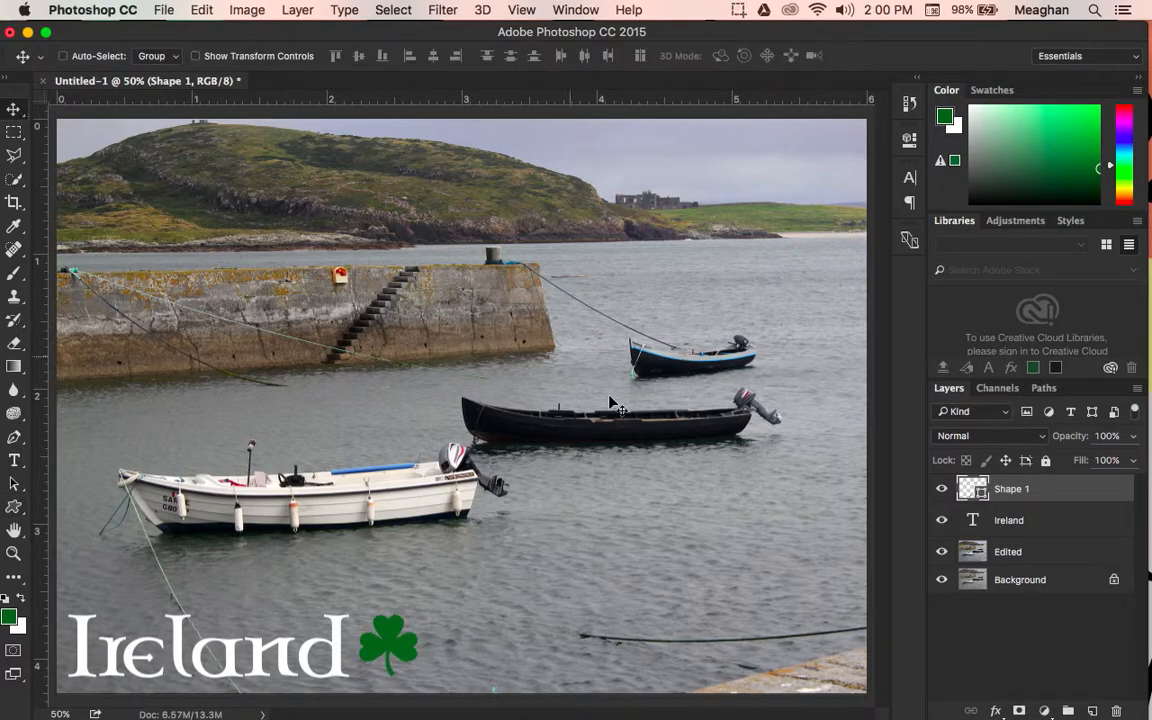
pyautogui.click(198, 9)
pyautogui.moveTo(385, 398)
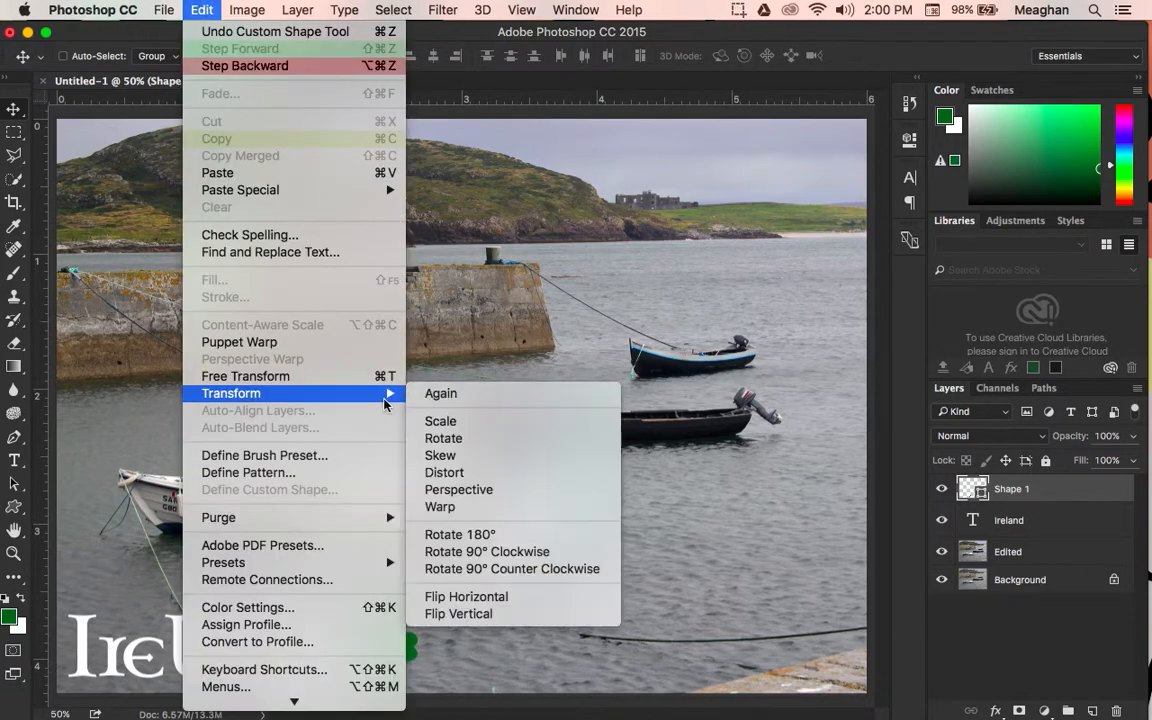
pyautogui.click(530, 607)
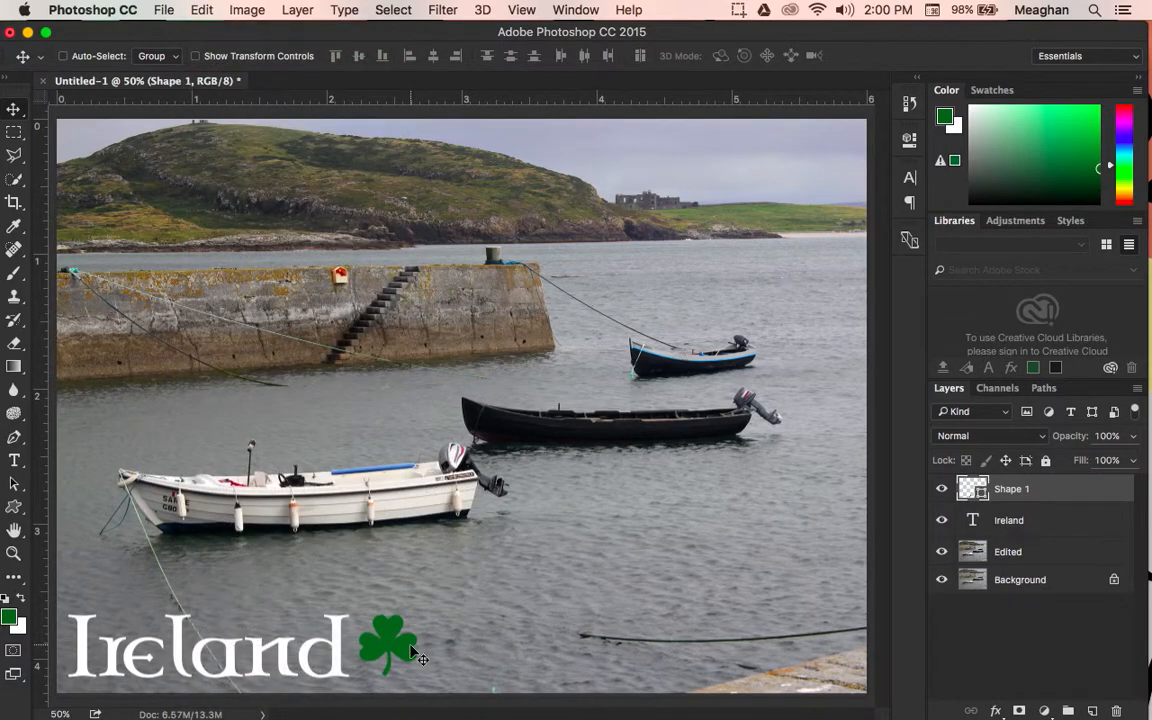
# Step: Move the shamrock closer to the end of the Ireland text, rotate it about 10° clockwise and apply the transformation
pyautogui.moveTo(399, 650); pyautogui.dragTo(402, 655)
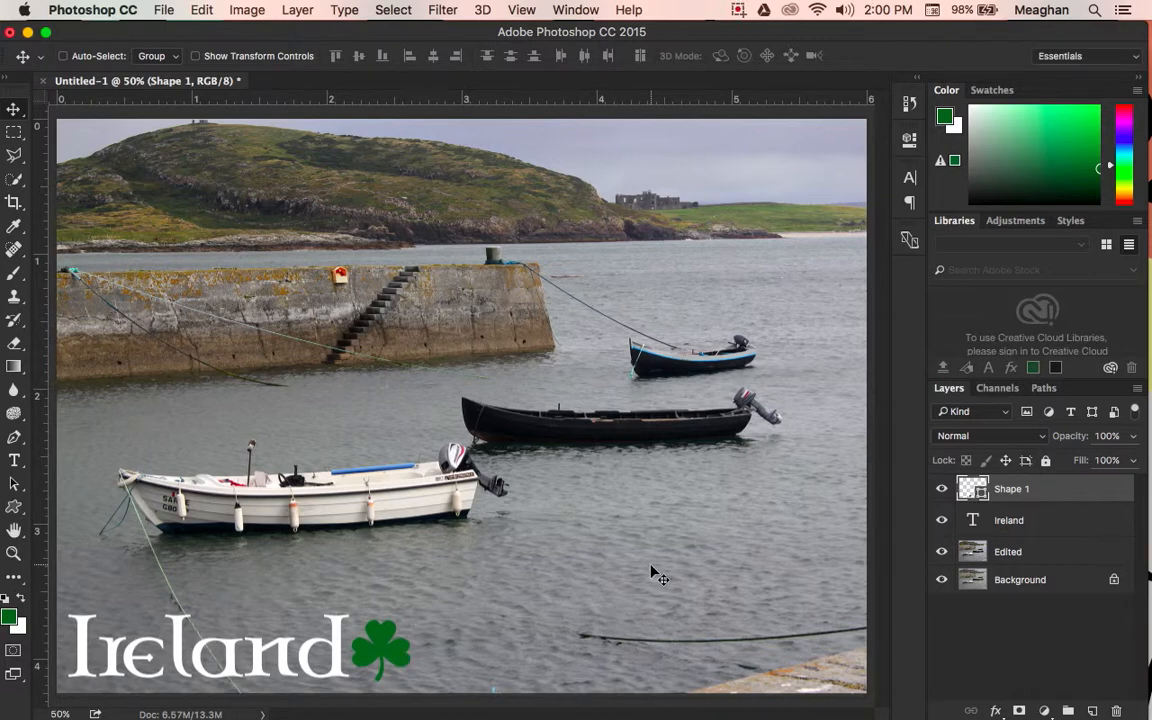
pyautogui.click(201, 9)
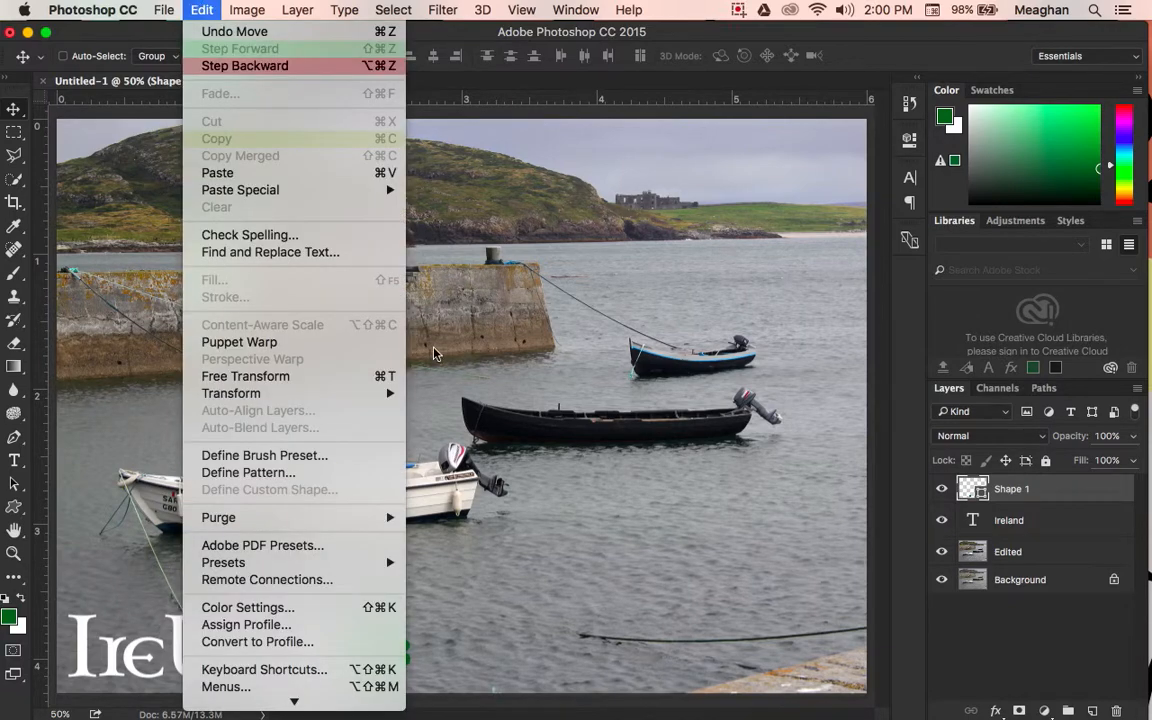
pyautogui.moveTo(366, 393)
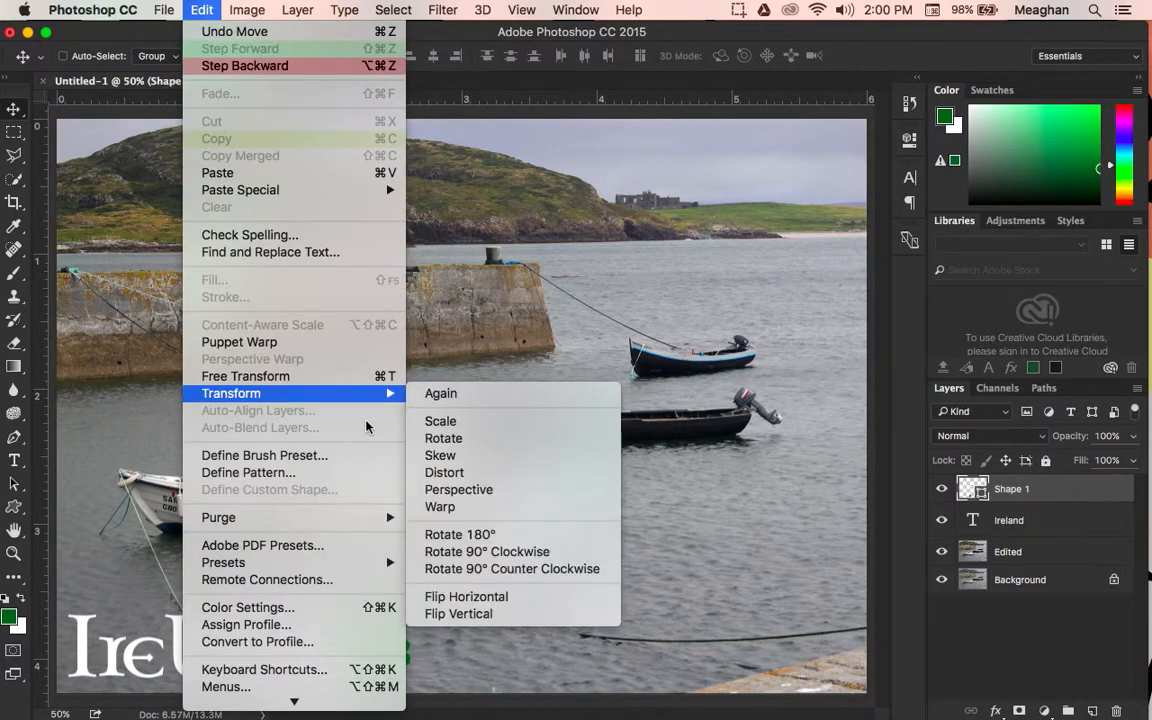
pyautogui.click(445, 441)
pyautogui.moveTo(410, 612)
pyautogui.mouseDown()
pyautogui.moveTo(417, 625)
pyautogui.moveTo(409, 614)
pyautogui.mouseUp()
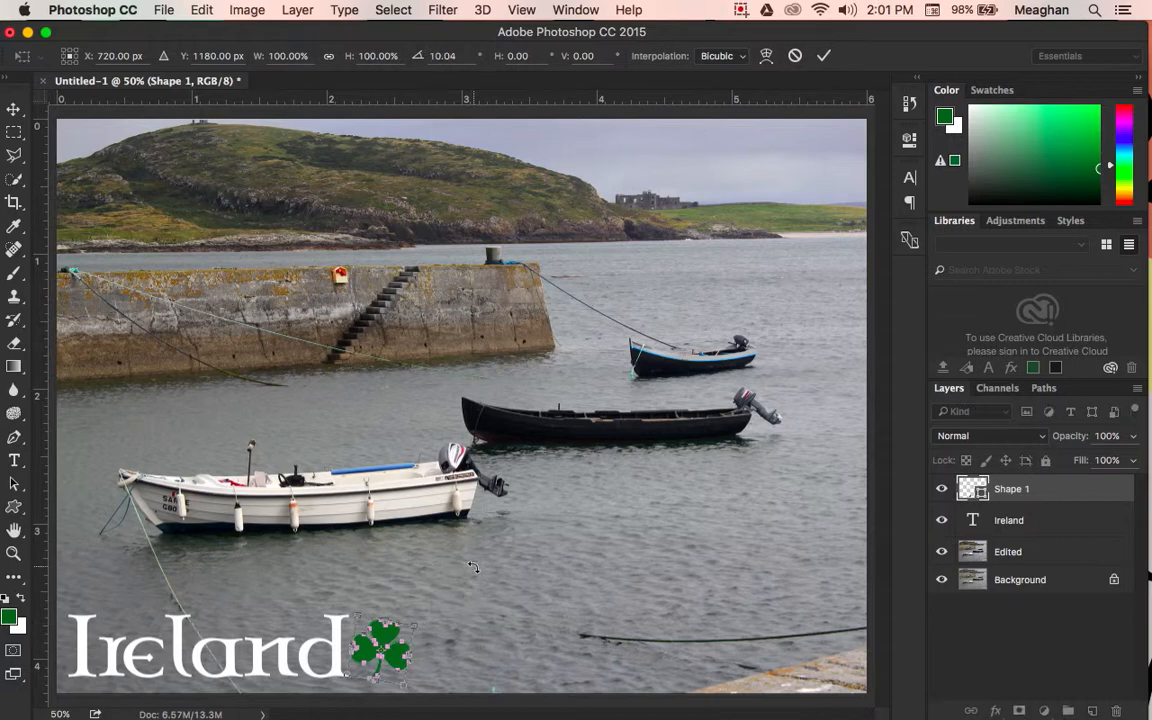
pyautogui.press('Return')
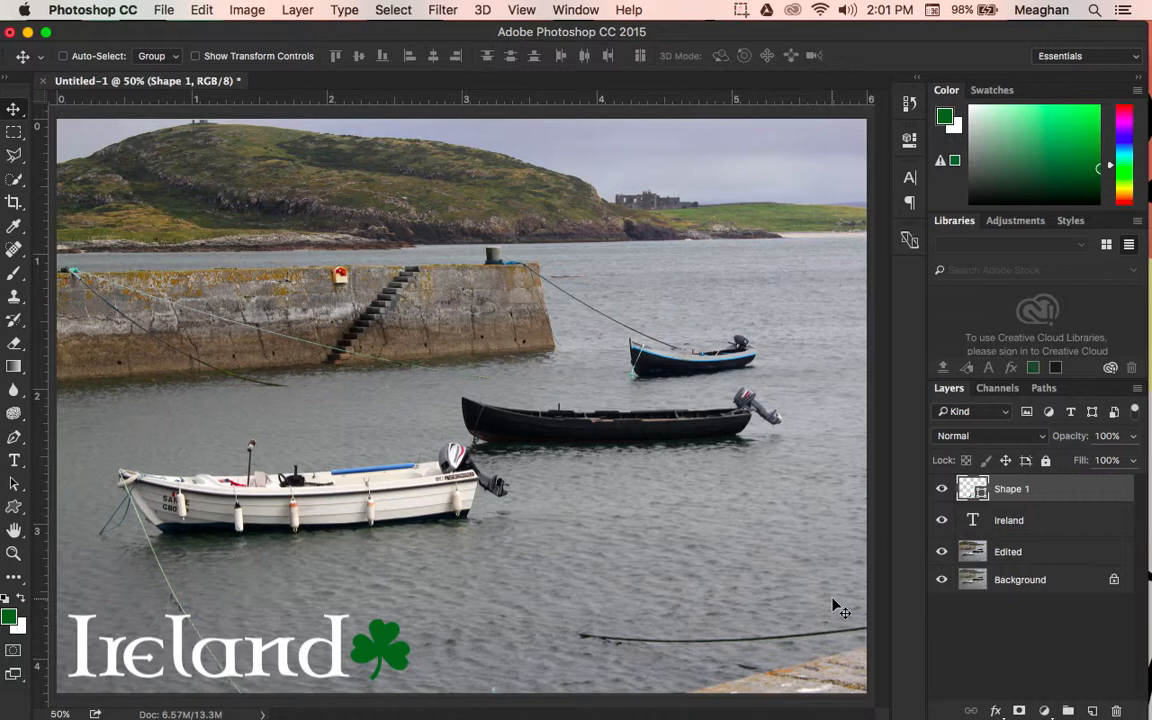
# Step: Hide the Edited layer and show it again to compare the original photo with the enhanced version
pyautogui.click(941, 556)
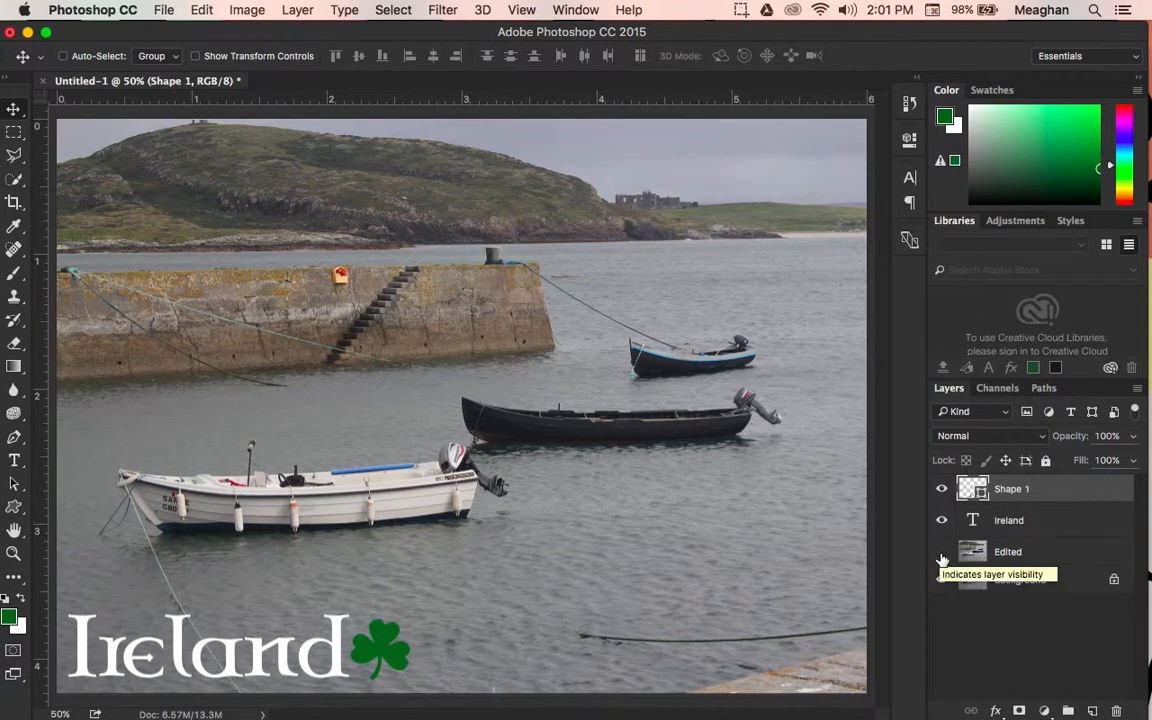
pyautogui.click(941, 556)
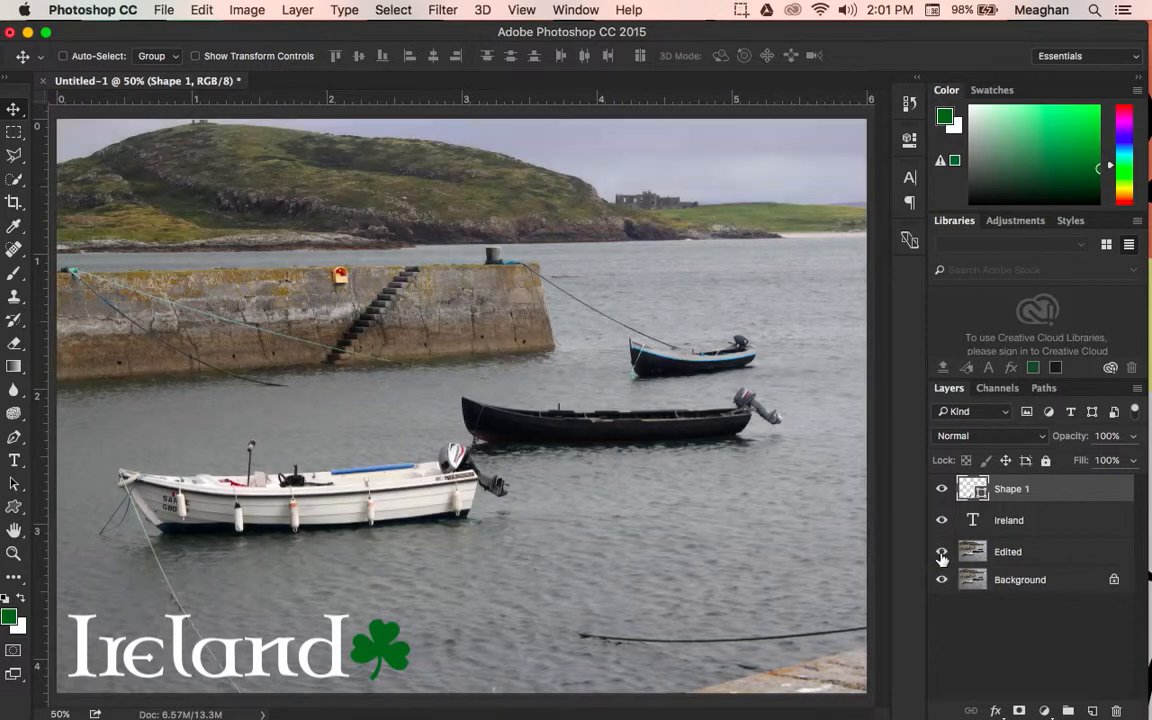